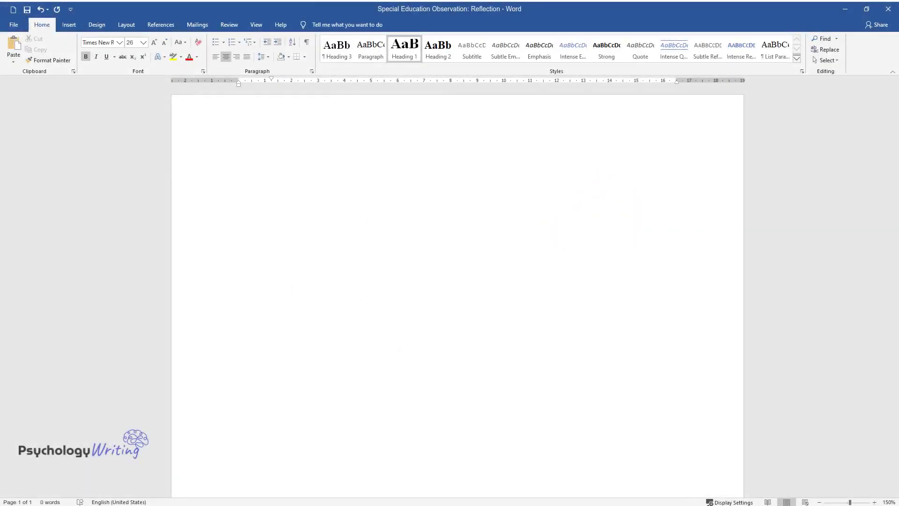
Enter the title 'Special Education Observation: Reflection' at the top of the page
{"action": "type", "text": "Special Ed"}
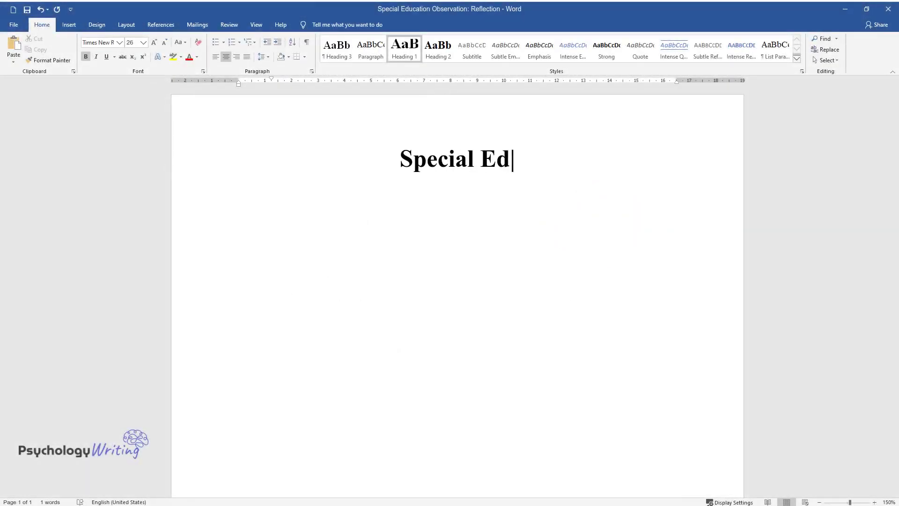
{"action": "type", "text": "ucation Observation: Reflection"}
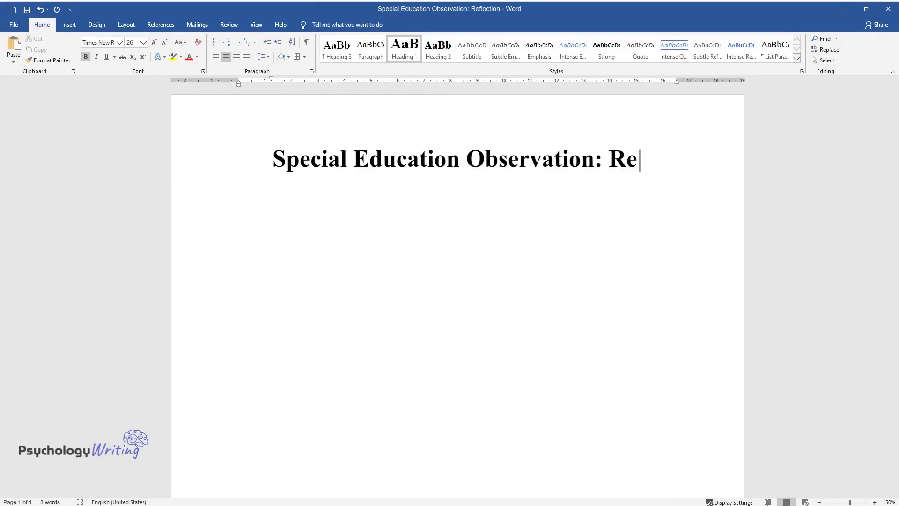
Add an 'Introduction' heading and begin its paragraph 'For this assignment, I have watched several videos...'
{"action": "key", "text": "Return"}
{"action": "type", "text": "Introduction"}
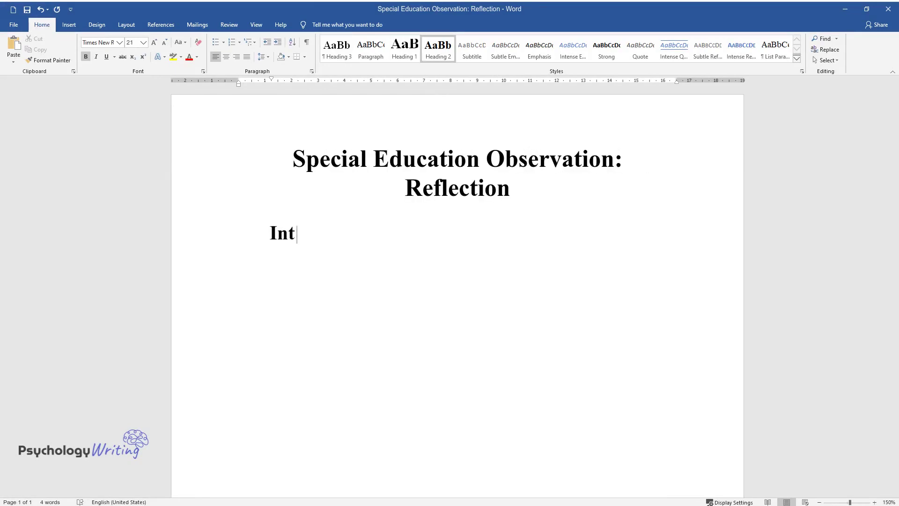
{"action": "key", "text": "Return"}
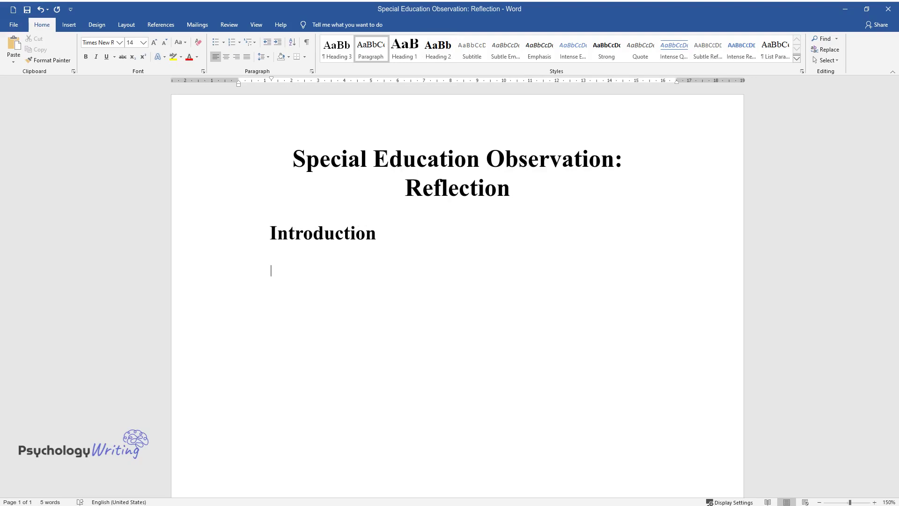
{"action": "type", "text": "For this assignment, I have wat"}
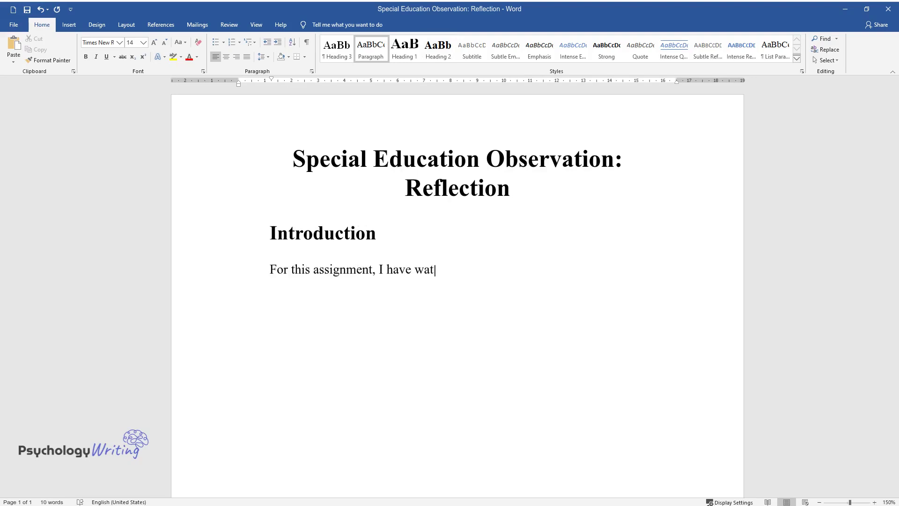
{"action": "type", "text": "ched several videos observing chil"}
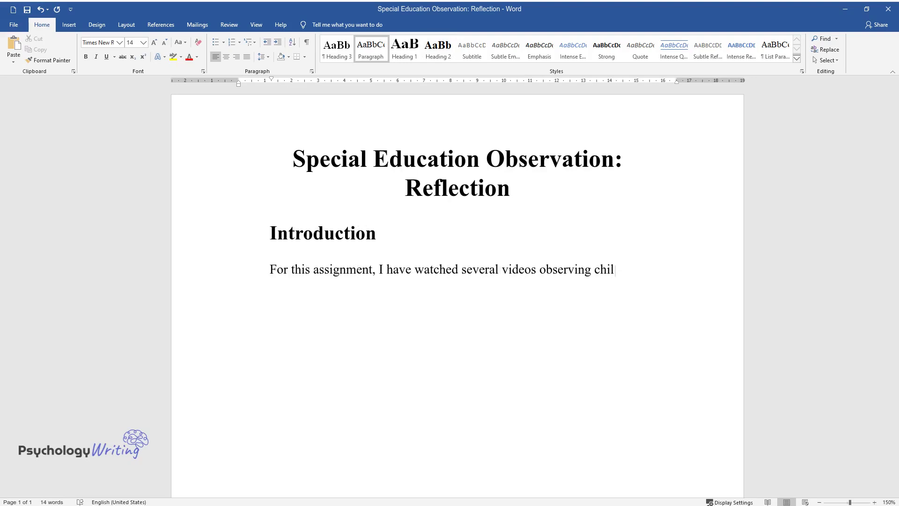
{"action": "type", "text": "dren in a special education setting."}
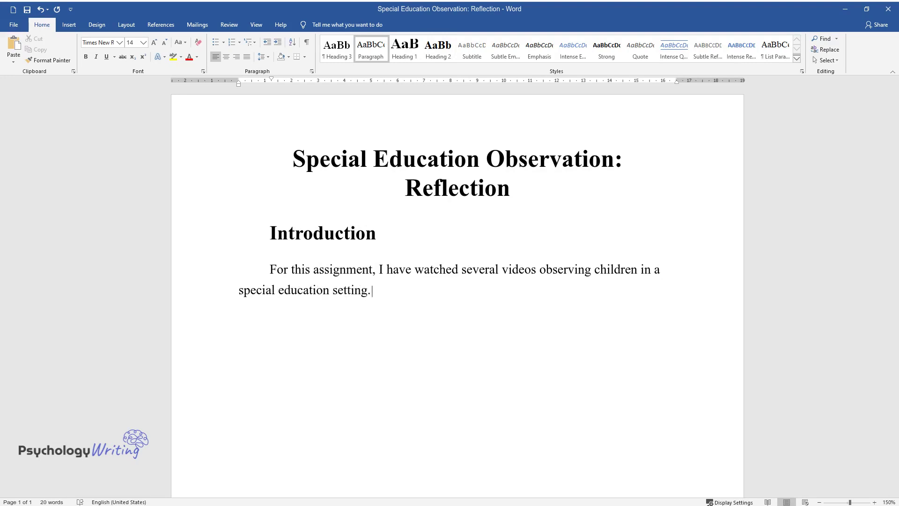
{"action": "type", "text": " In the majority of them, the child"}
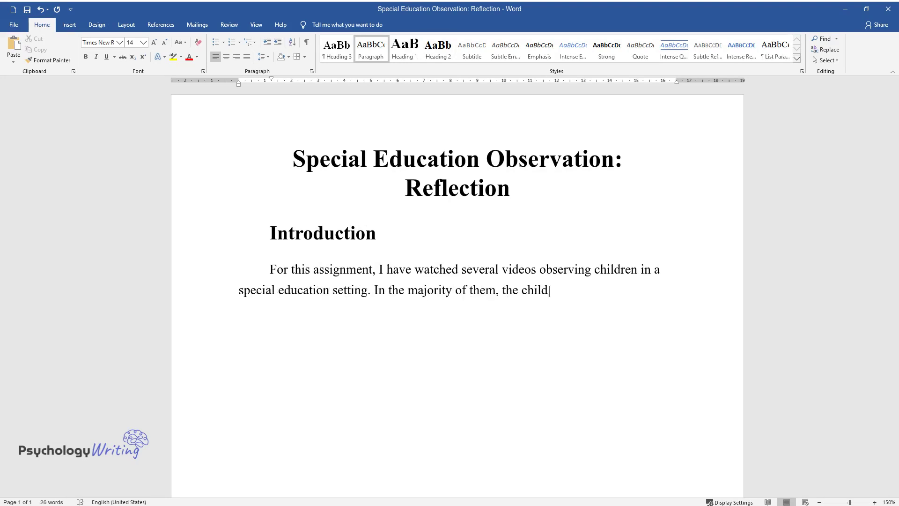
{"action": "type", "text": "ren were well-behaved and engaged i"}
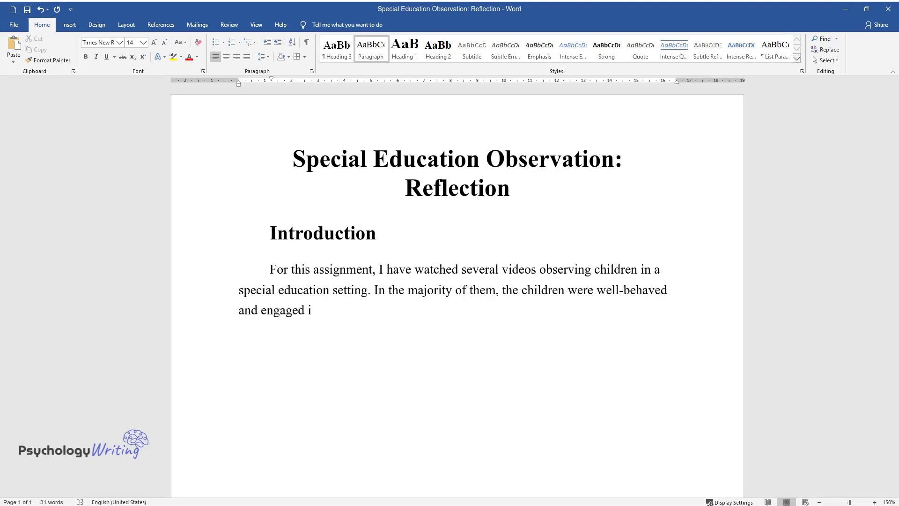
{"action": "type", "text": "n their lessons and activities. Some, however, exhibited challenging "}
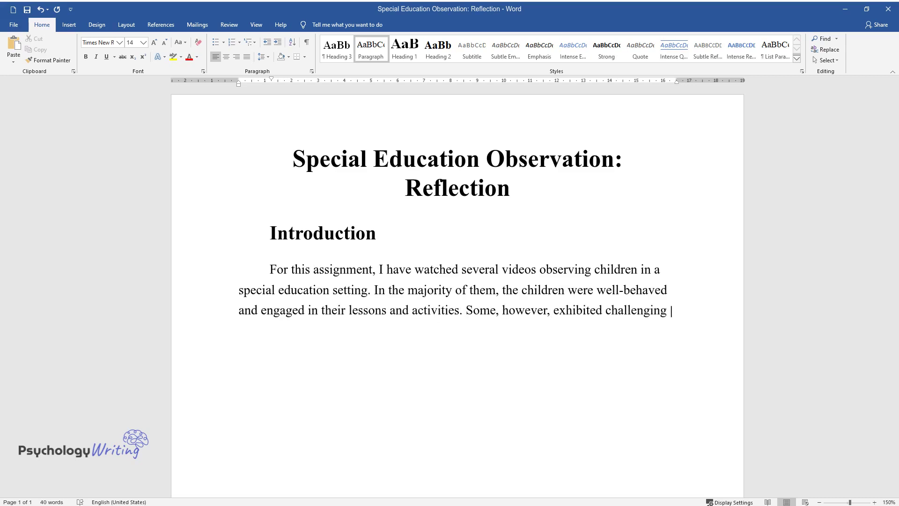
{"action": "type", "text": "behavior stemming from their inabilit"}
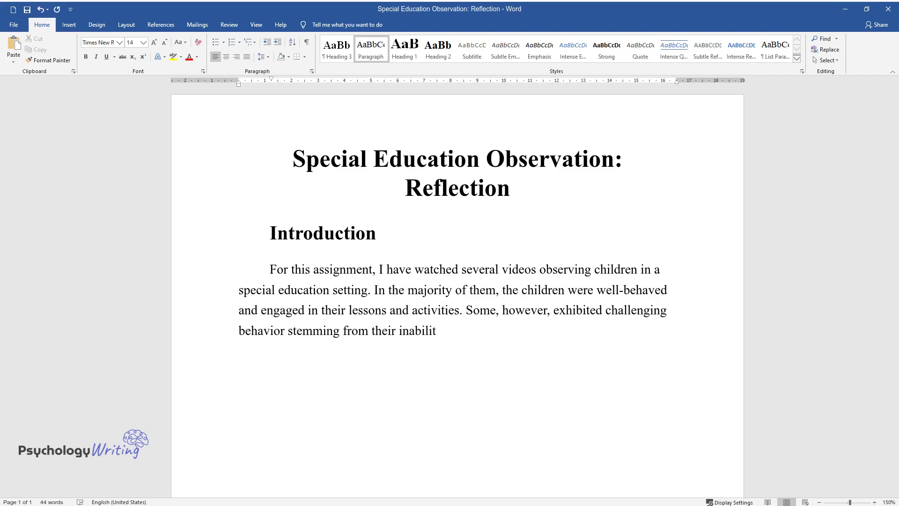
{"action": "type", "text": "y to communicate or restrain themse"}
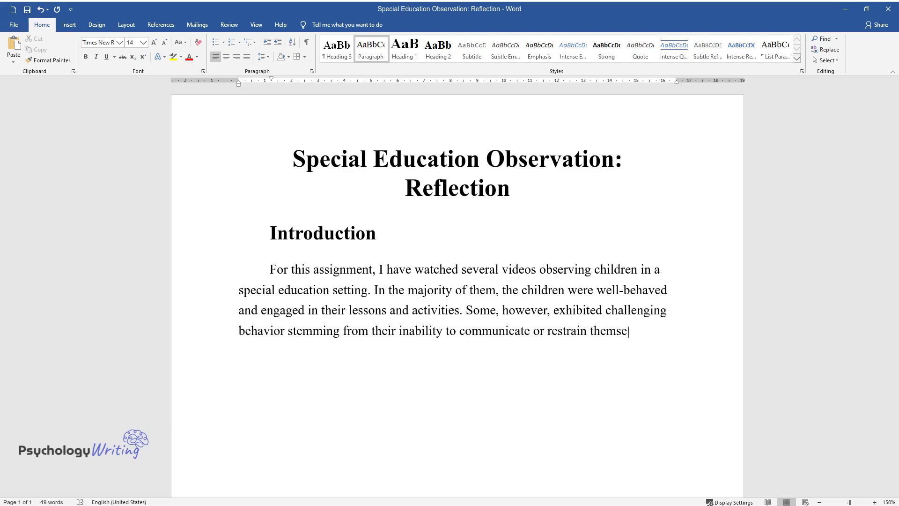
{"action": "type", "text": "lves. Although sometimes their moti"}
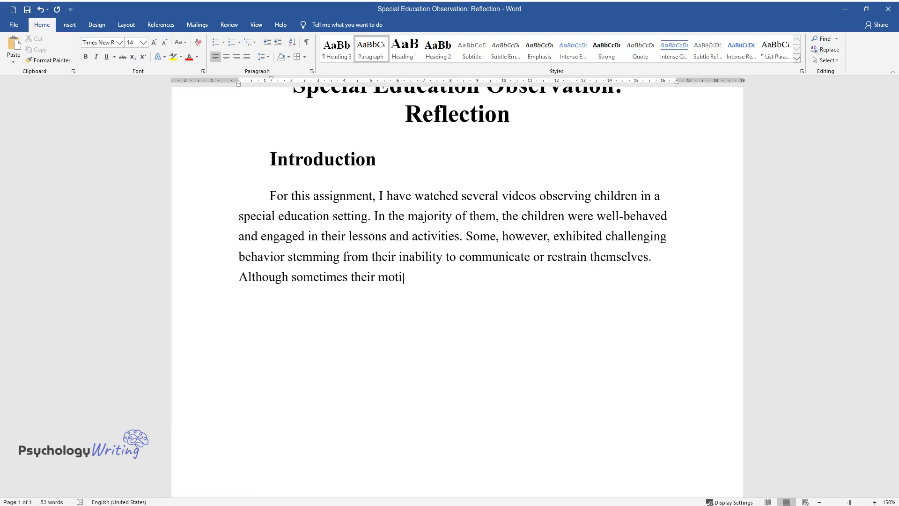
{"action": "type", "text": "vation was difficult to understand,"}
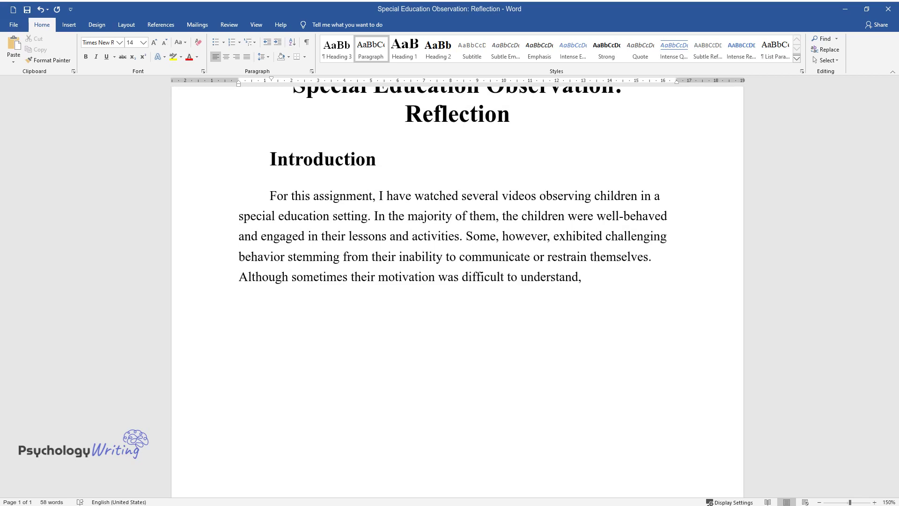
{"action": "type", "text": " generally it was obvious what they"}
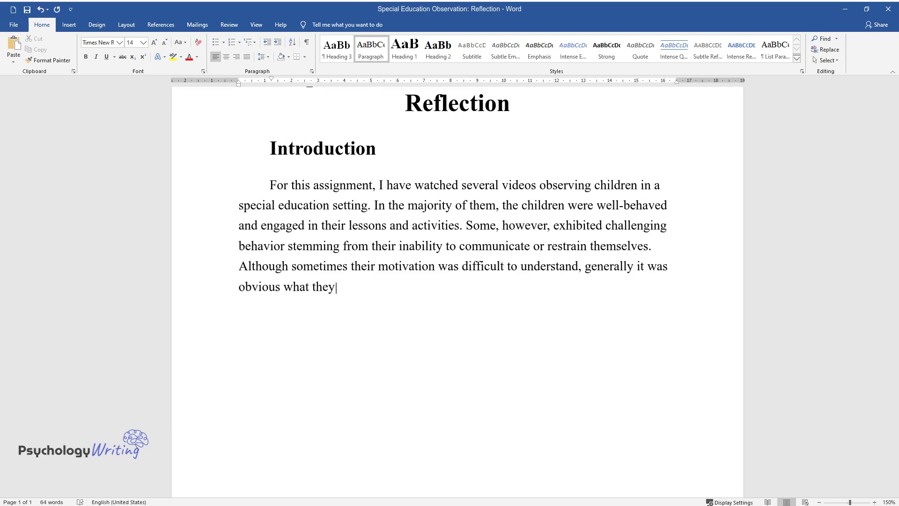
{"action": "type", "text": " were trying to achieve, but it was"}
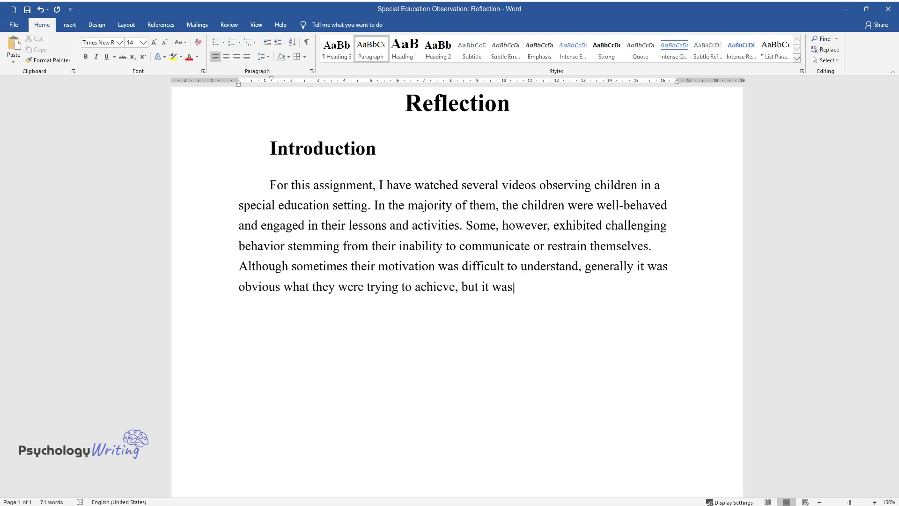
{"action": "type", "text": " difficult for them to communicate with others."}
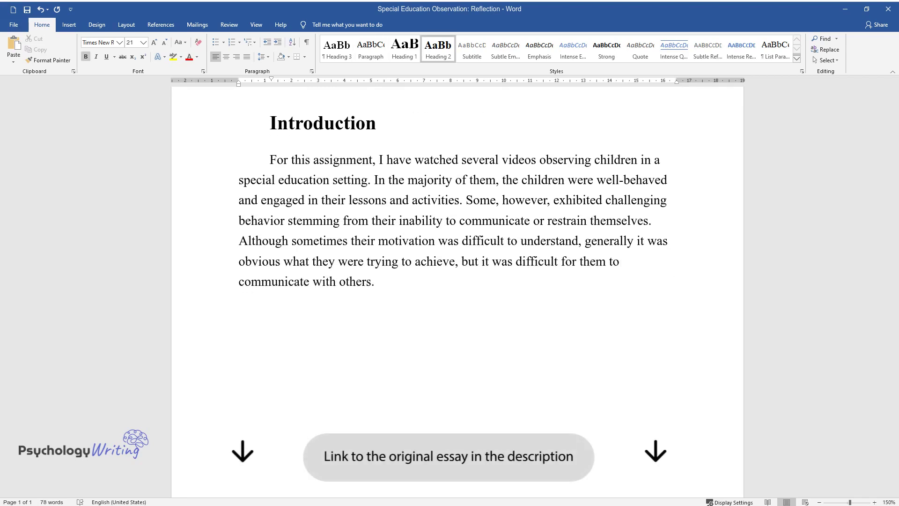
Add a 'Personal Reflection' heading with the paragraph 'Observing these children, even in video form...'
{"action": "key", "text": "Return"}
{"action": "type", "text": "Per"}
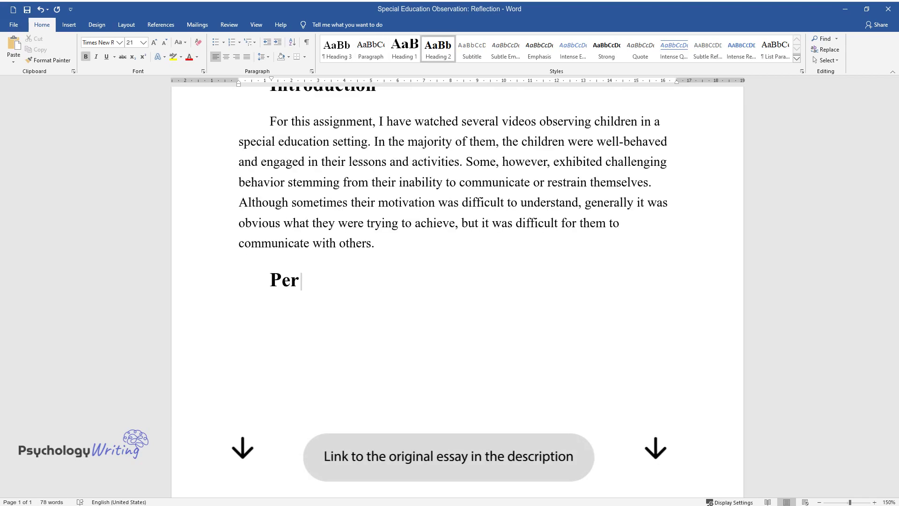
{"action": "type", "text": "sonal Reflection"}
{"action": "key", "text": "Return"}
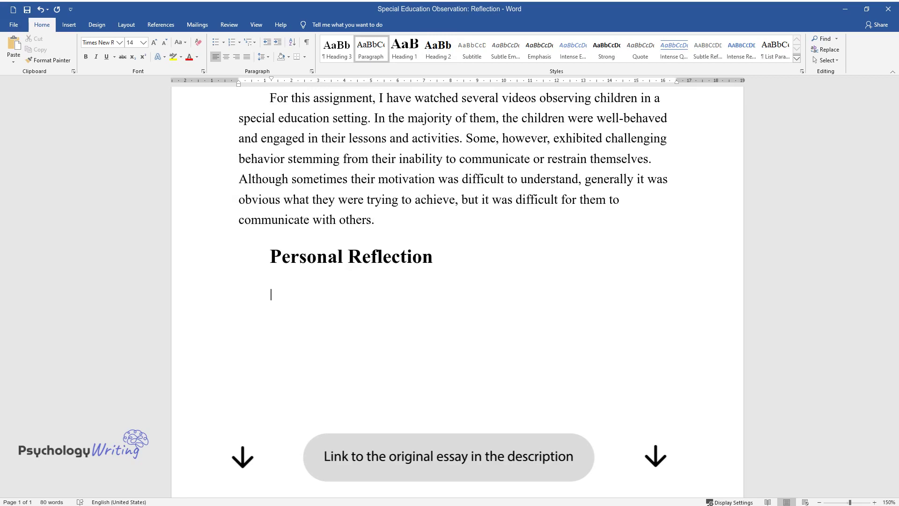
{"action": "type", "text": "Observing these childr"}
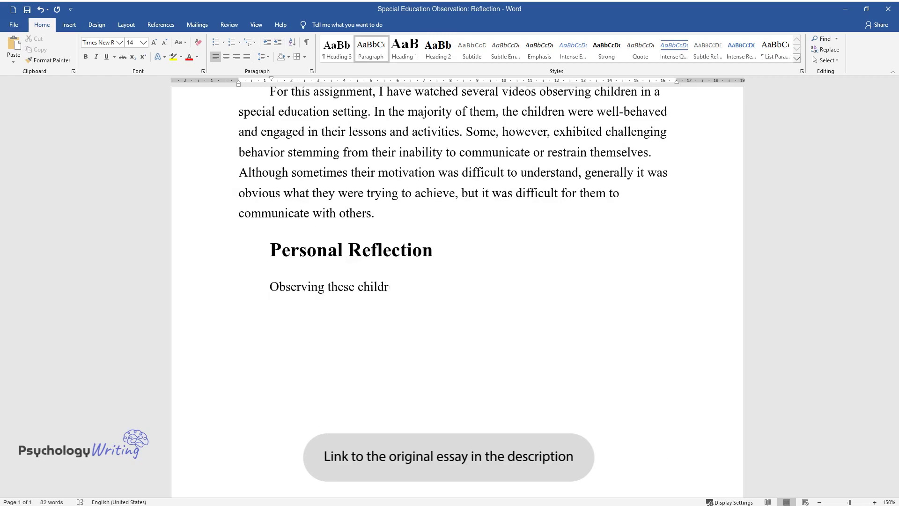
{"action": "type", "text": "en, even in video form, left me with"}
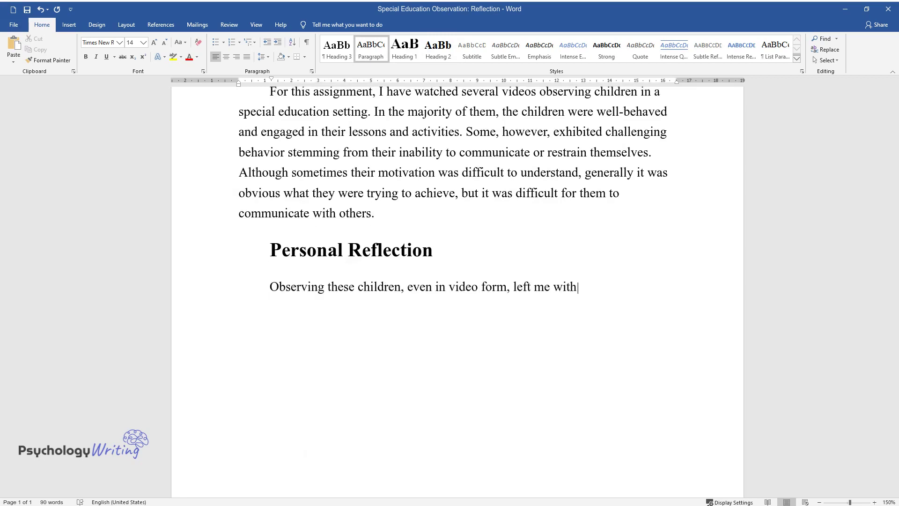
{"action": "type", "text": " conflicted feelings. The i"}
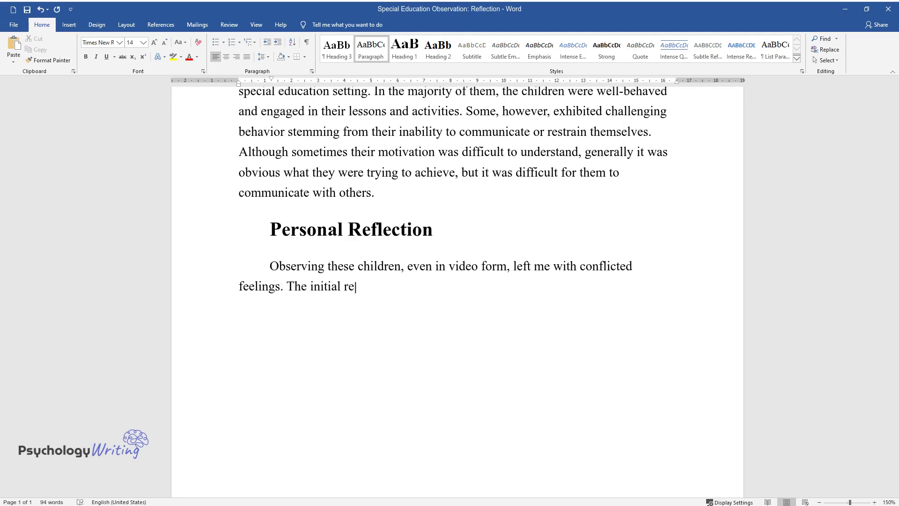
{"action": "type", "text": "nitial reaction to seeing them trying to do e"}
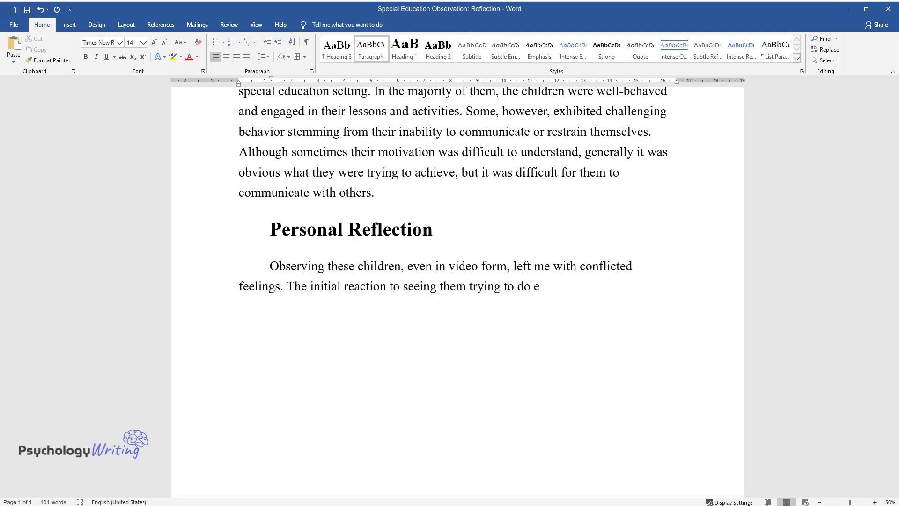
{"action": "type", "text": "veryday things with which most chil"}
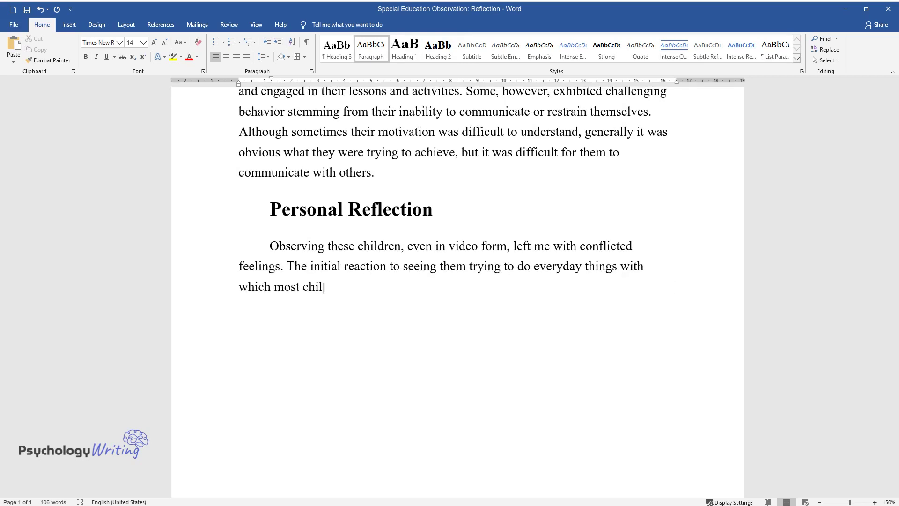
{"action": "type", "text": "dren have no issue was confusion. Wh"}
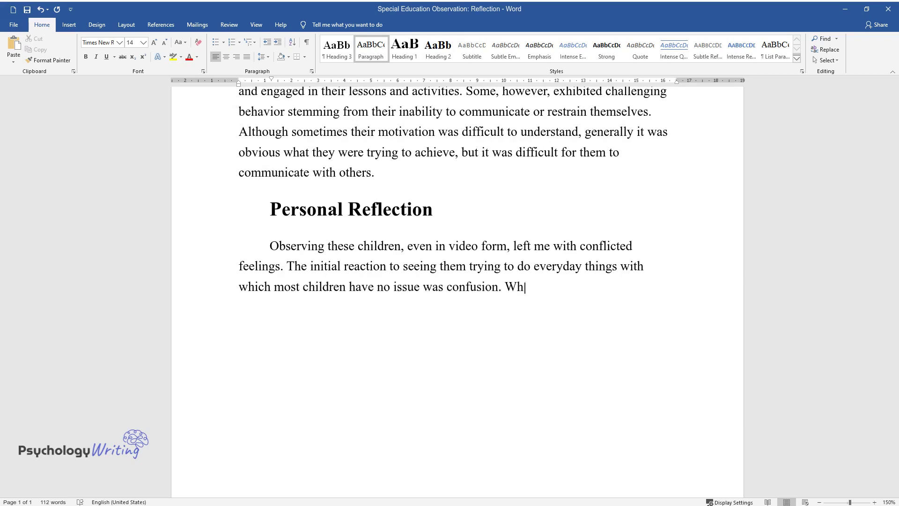
{"action": "type", "text": "en they made several unsuccessful attempts to accomplish the s"}
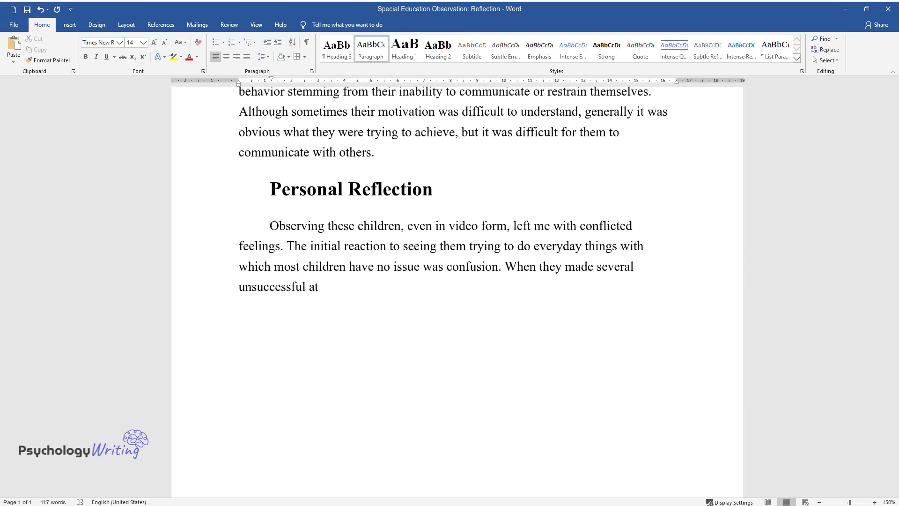
{"action": "type", "text": "ame task"}
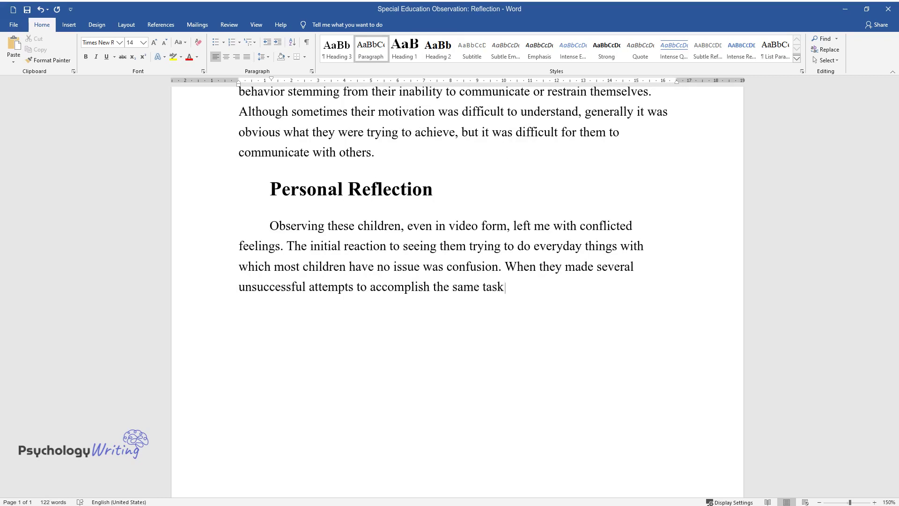
{"action": "type", "text": ", it could be difficult to understand what was so challenging fo"}
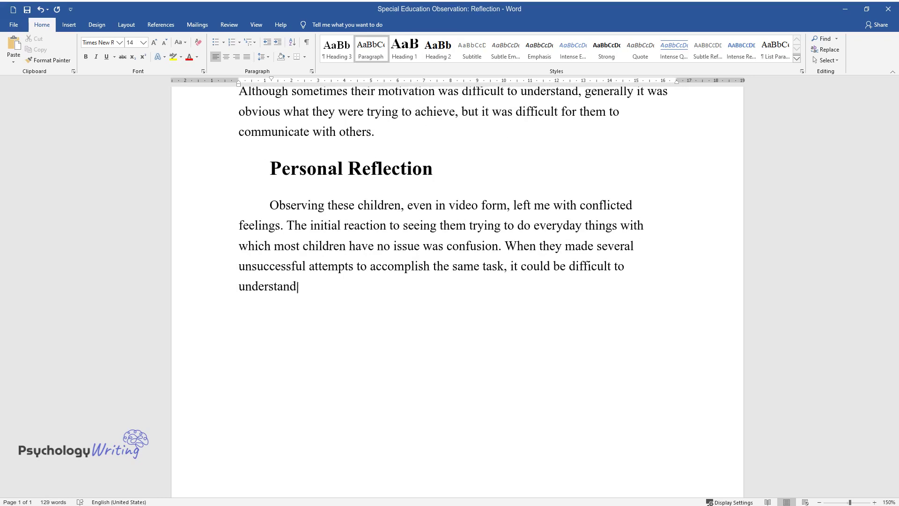
{"action": "type", "text": "r them. T"}
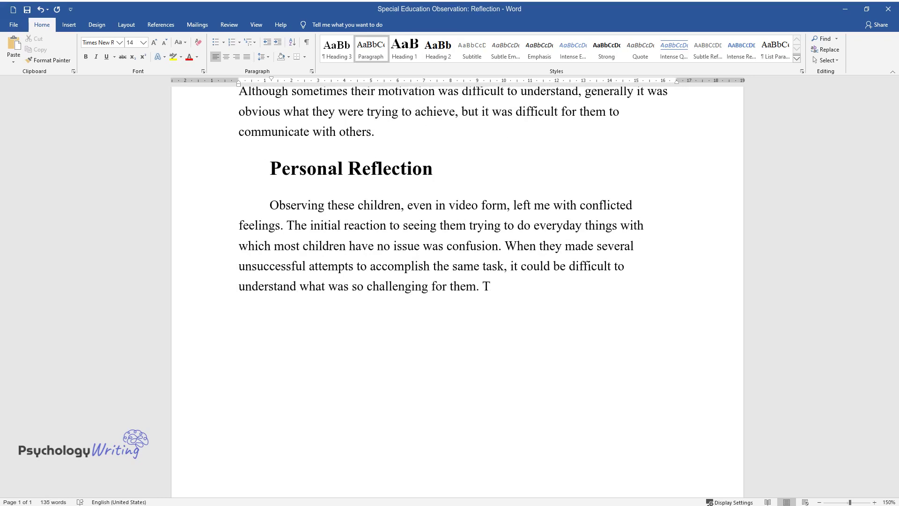
{"action": "type", "text": "his confusion could turn into frustr"}
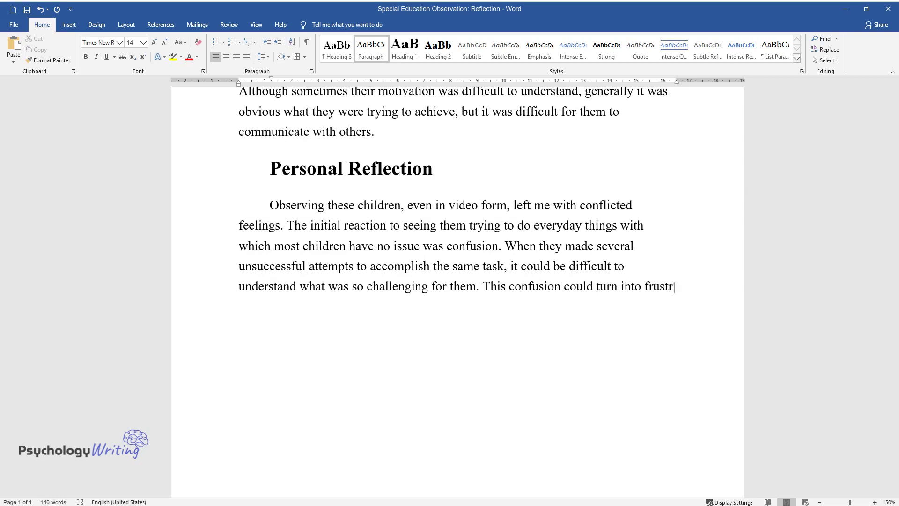
{"action": "type", "text": "ation if a child was acting stubbor"}
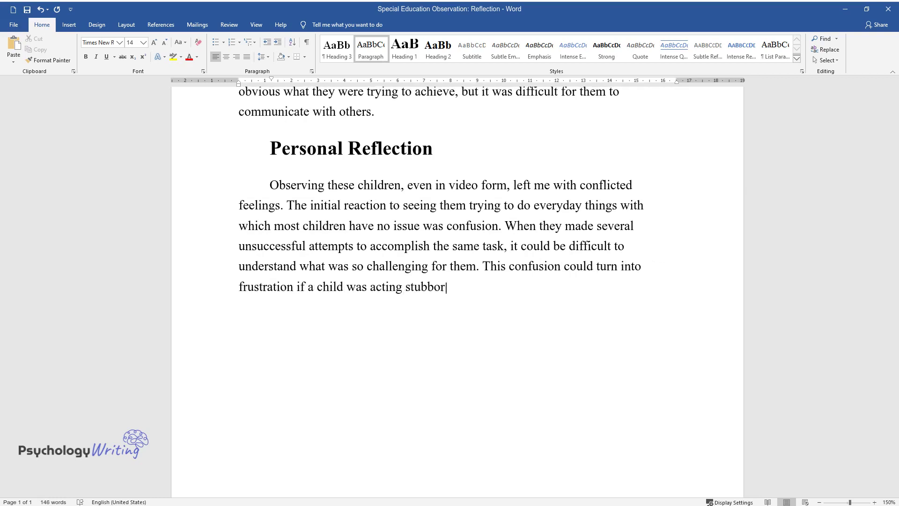
{"action": "type", "text": "nly and seemed unable to achieve wha"}
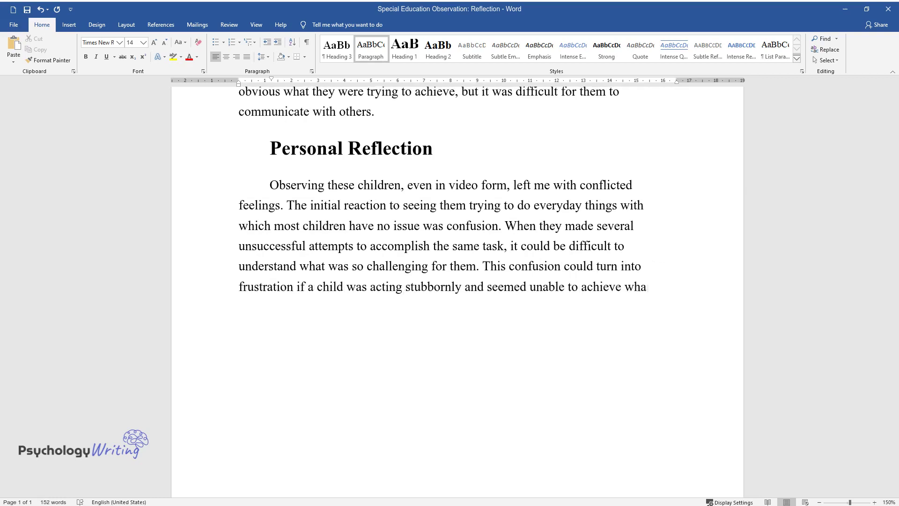
{"action": "type", "text": "t he or she was trying to do."}
Write the second reflection paragraph from 'There was also an element of pity' onward
{"action": "key", "text": "Return"}
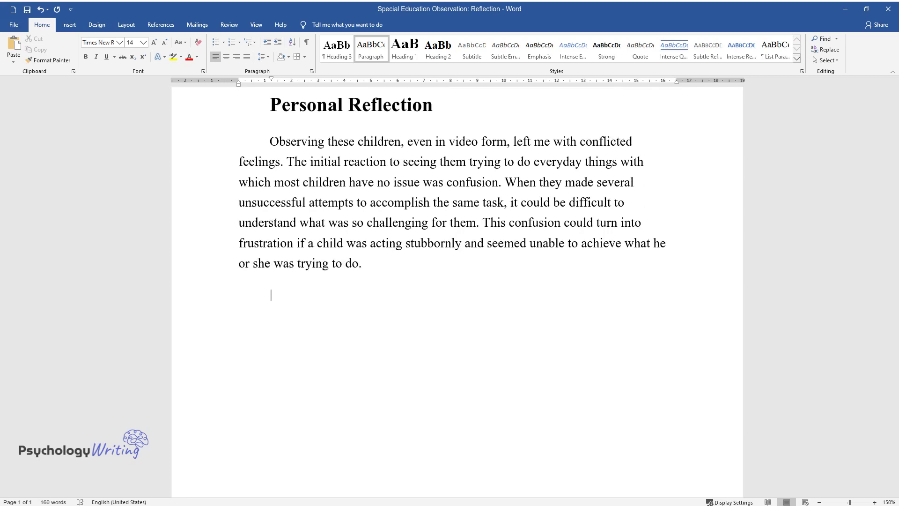
{"action": "type", "text": "There was also an "}
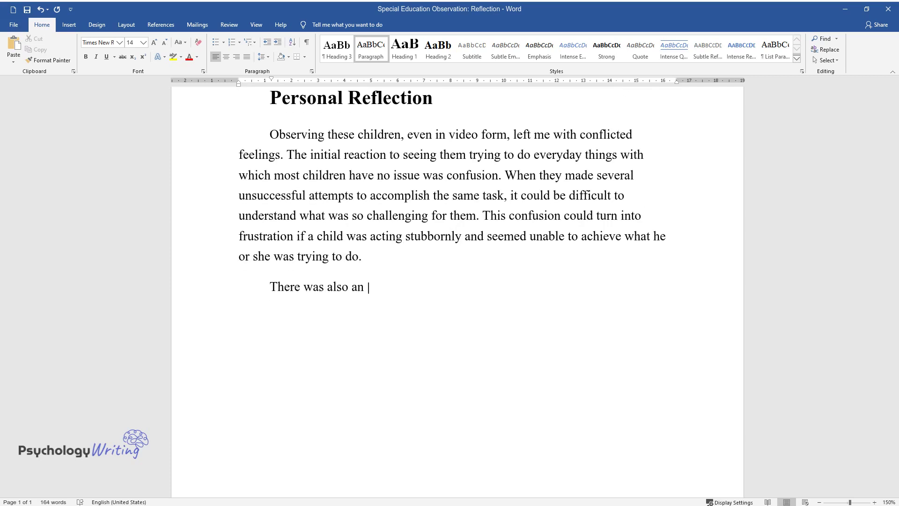
{"action": "type", "text": "element of pity and an intense desir"}
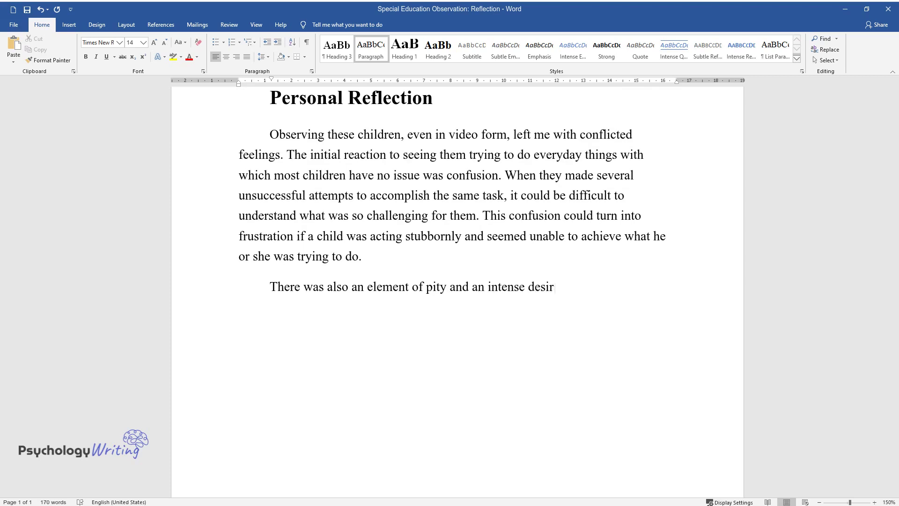
{"action": "type", "text": "e to help. However, often I could n"}
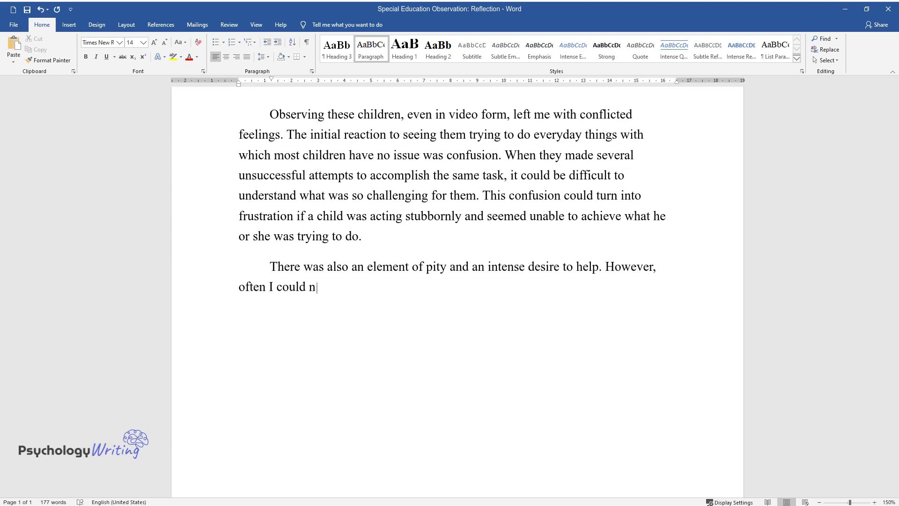
{"action": "type", "text": "ot be certain what approach to take,"}
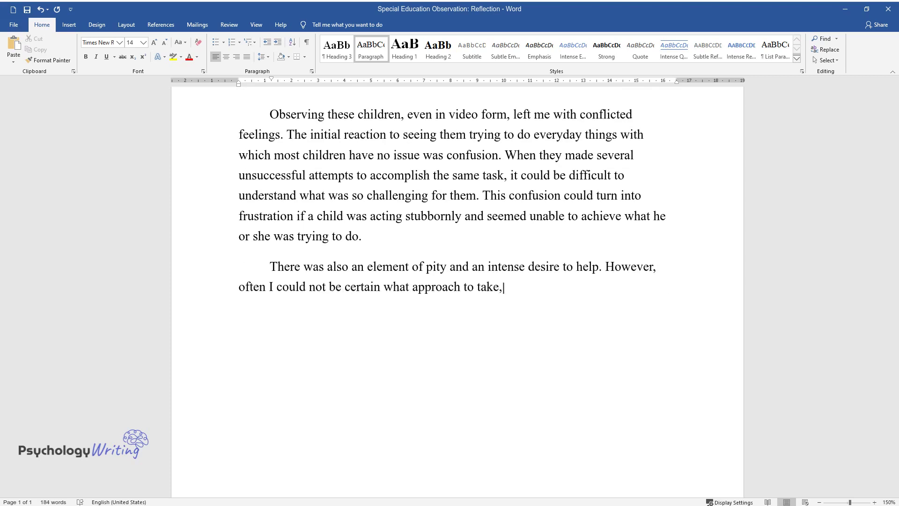
{"action": "type", "text": " especially given the limited time frame of the observ"}
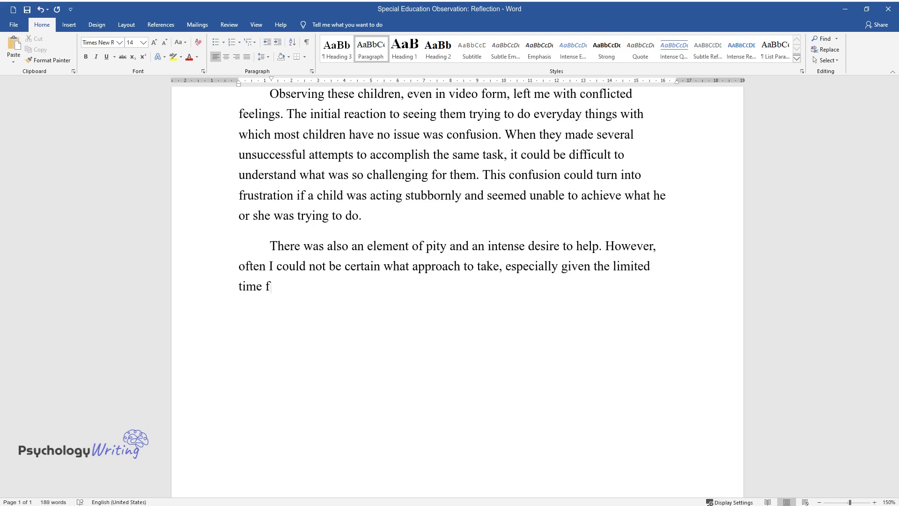
{"action": "type", "text": "ation videos I fo"}
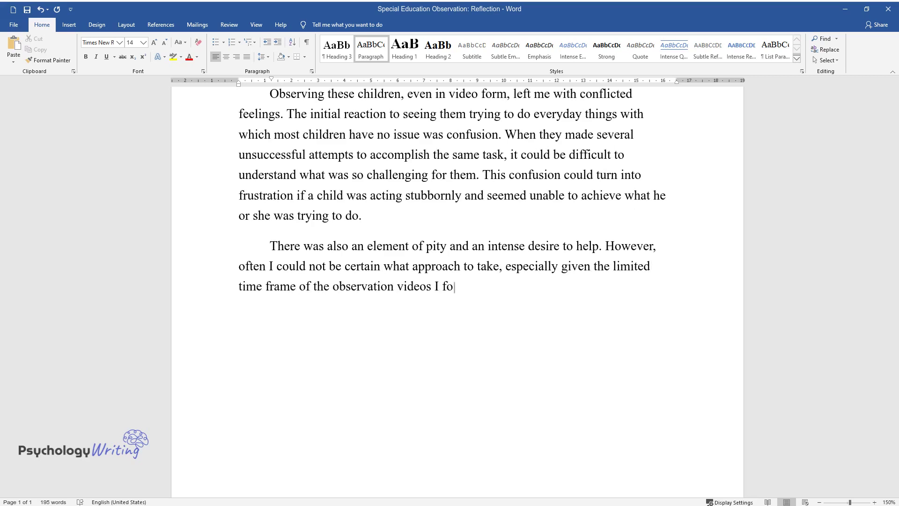
{"action": "type", "text": "und. Because of this, I felt cautiou"}
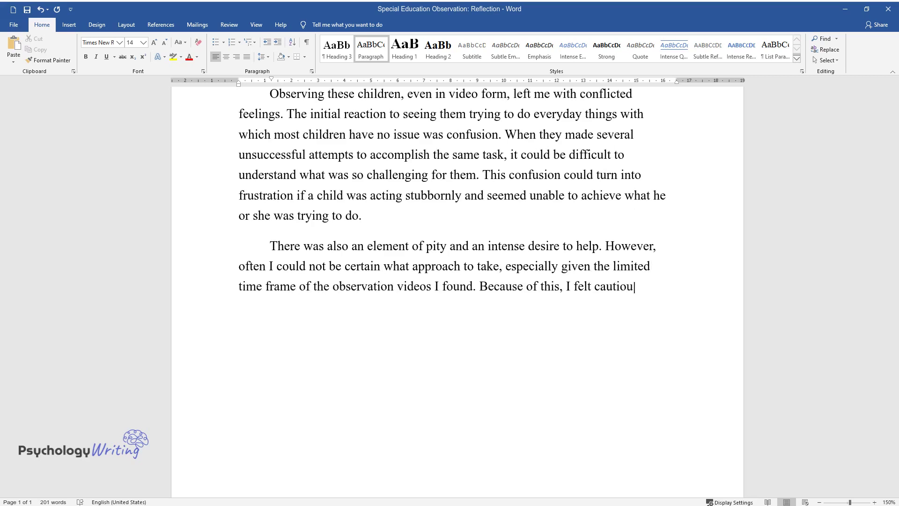
{"action": "type", "text": "s and indecisive in approaching such"}
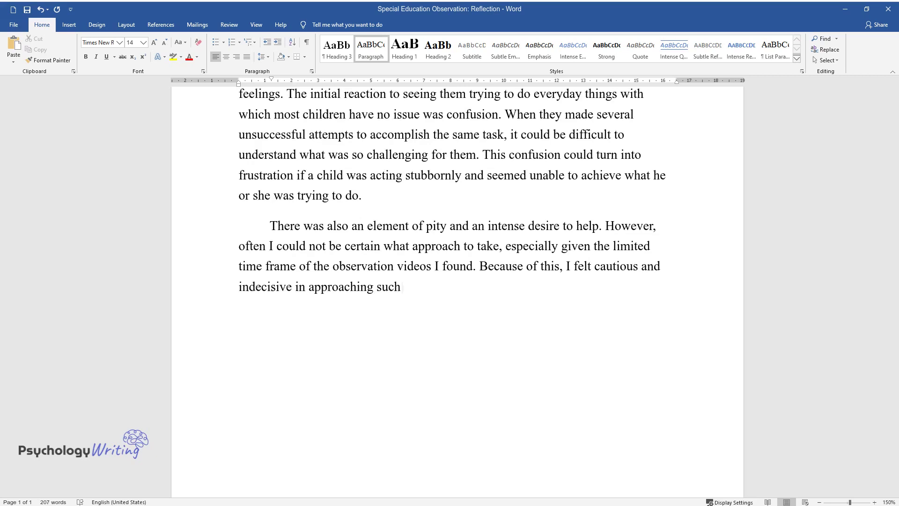
{"action": "type", "text": " children for fear of doing somethin"}
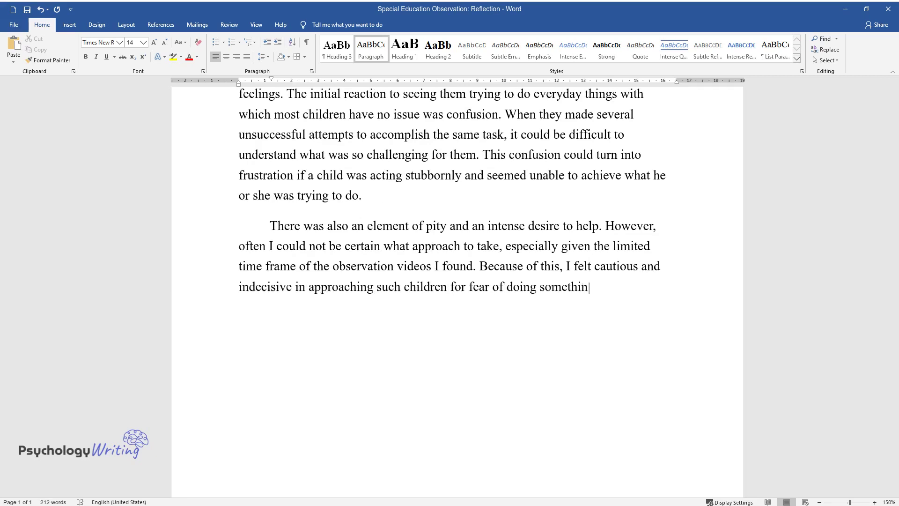
{"action": "type", "text": "g wrong and leaving a negative impact. Ultim"}
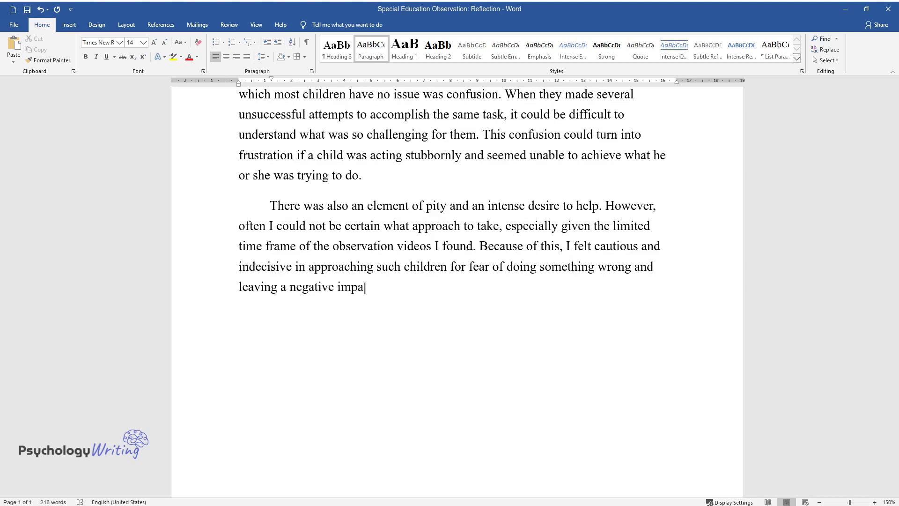
{"action": "type", "text": "ately, however, when the ch"}
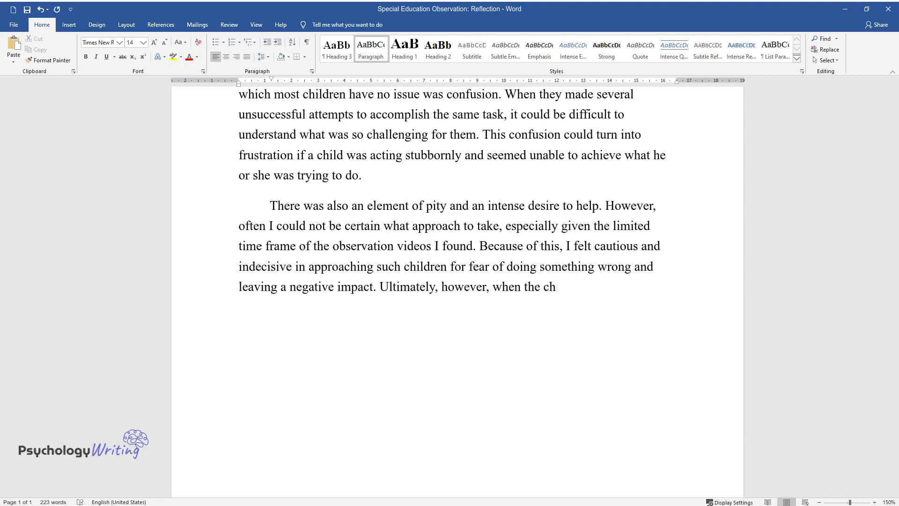
{"action": "type", "text": "ildren succeeded at what they were t"}
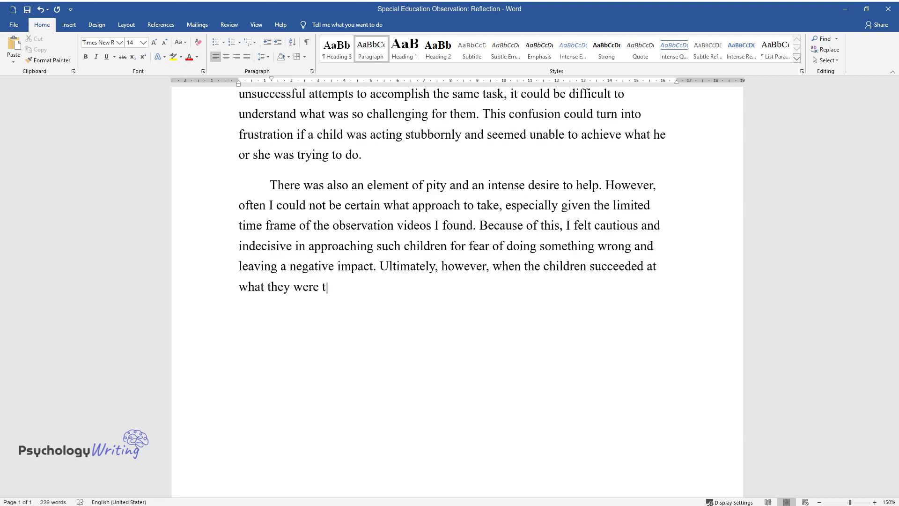
{"action": "type", "text": "rying to do, with or without help f"}
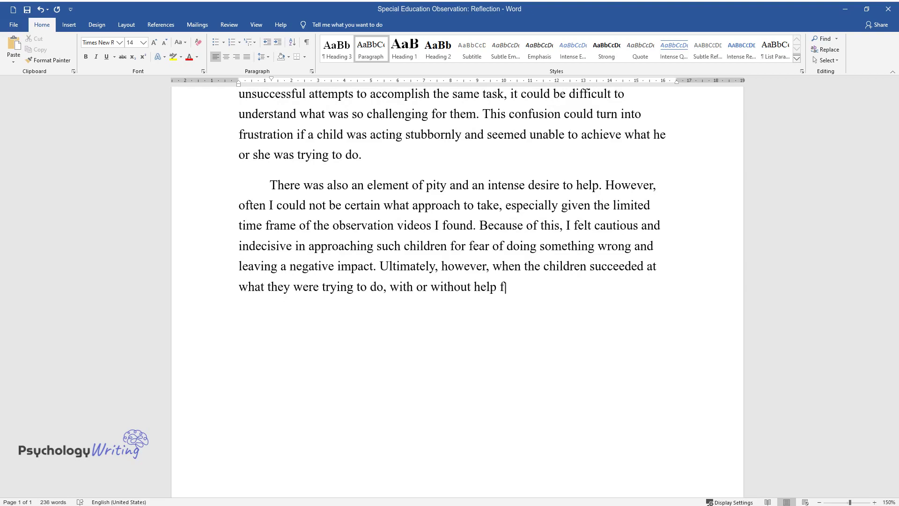
{"action": "type", "text": "rom their teachers, or when they started play"}
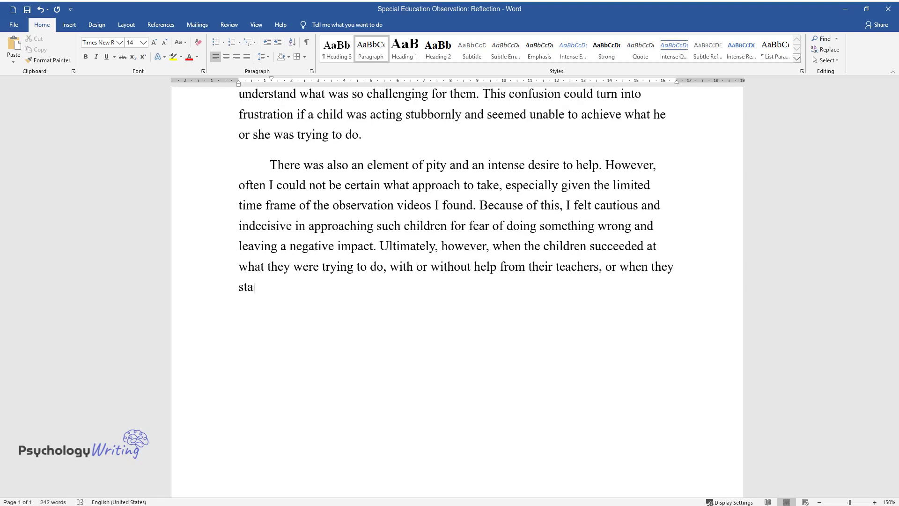
{"action": "type", "text": "ing with others and enjoyin"}
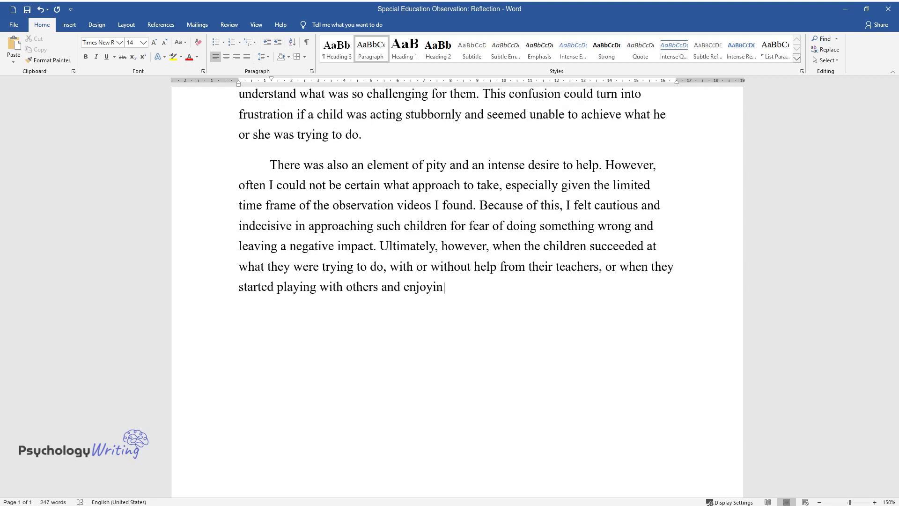
{"action": "type", "text": "g themselves, I felt joy. Seeing the"}
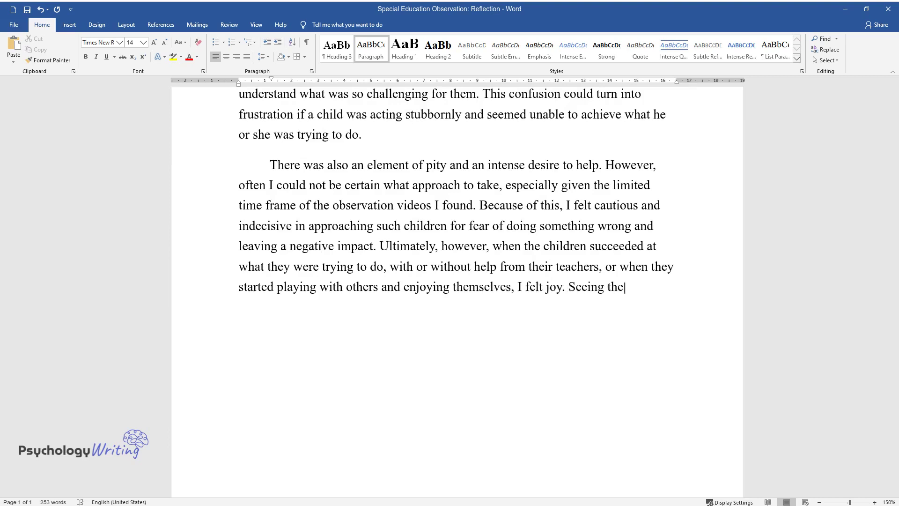
{"action": "type", "text": "m happy and having fun makes me de"}
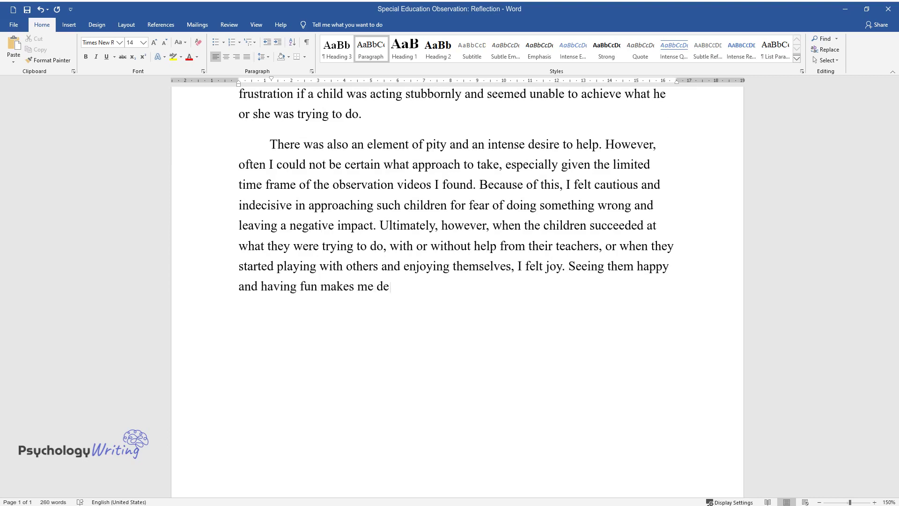
{"action": "type", "text": "termined to find out how I can help them and make a difference."}
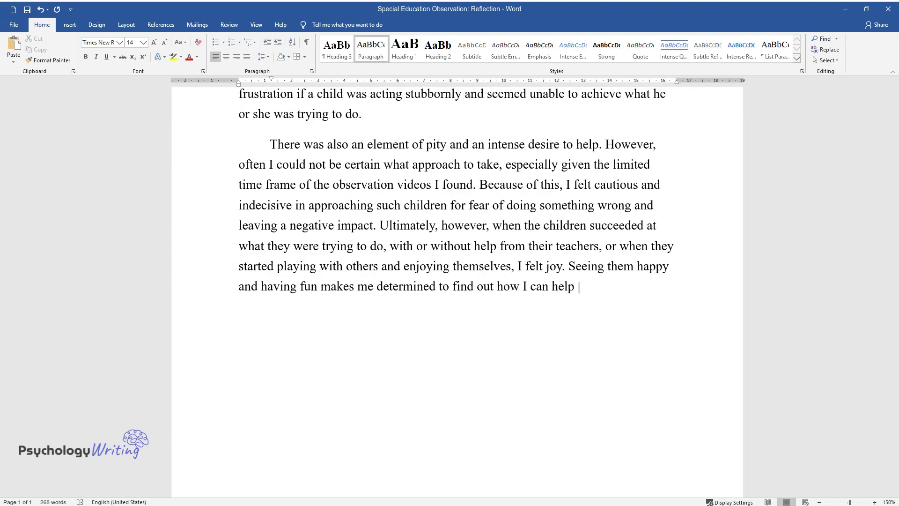
Add the 'P's. Behavior' heading and the paragraph describing P.'s first building-block incident
{"action": "key", "text": "Return"}
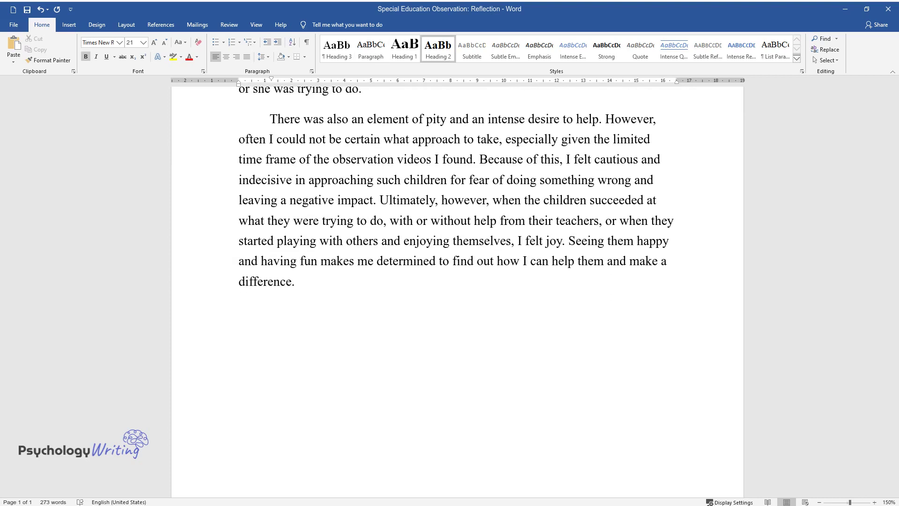
{"action": "type", "text": "P's. Behav"}
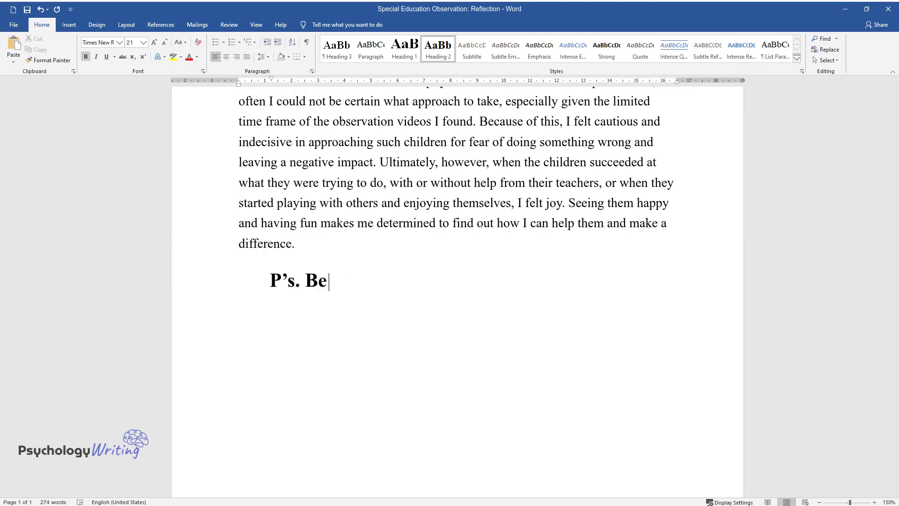
{"action": "type", "text": "ior"}
{"action": "key", "text": "Return"}
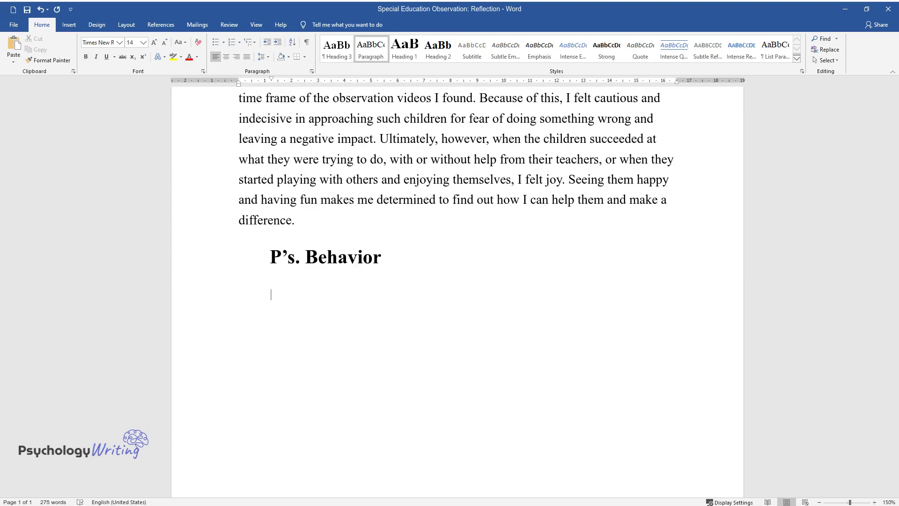
{"action": "type", "text": "One video, in particular, focused on one girl, who will be identifie"}
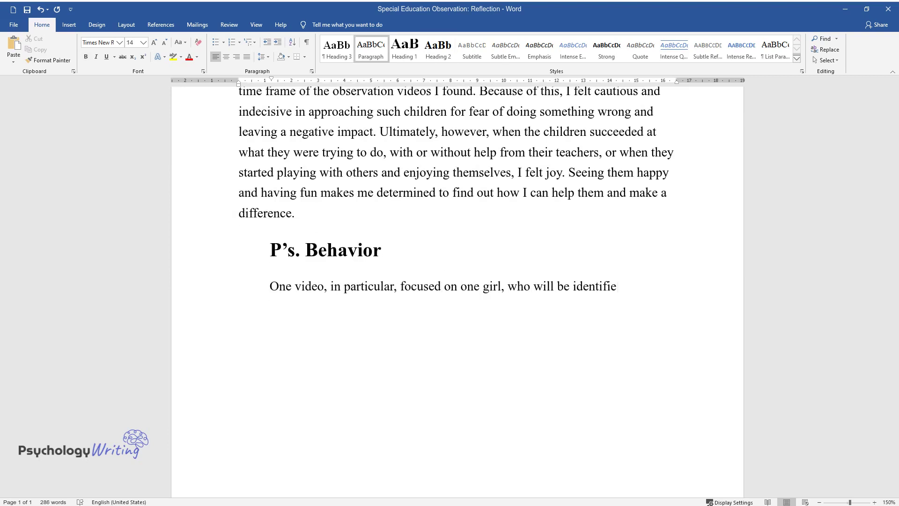
{"action": "type", "text": "d as P. for this paper and the ass"}
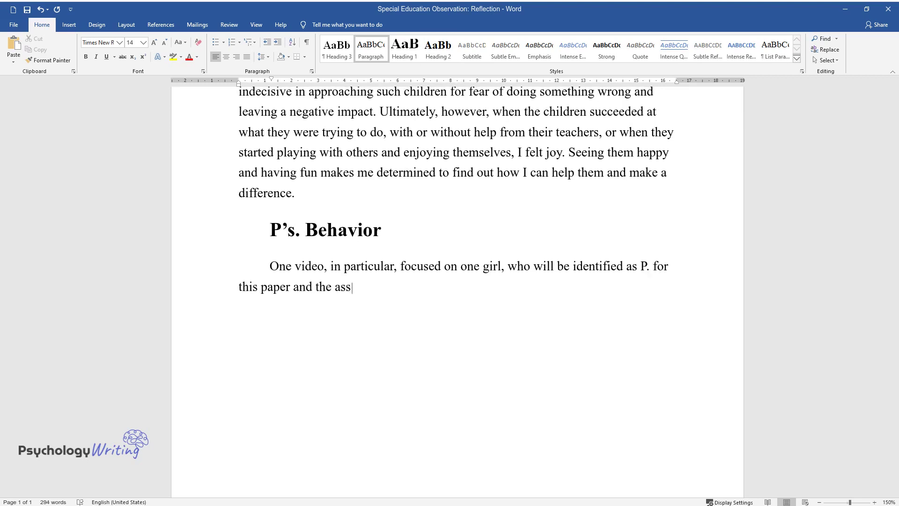
{"action": "type", "text": "ociated chart. Over the course of t"}
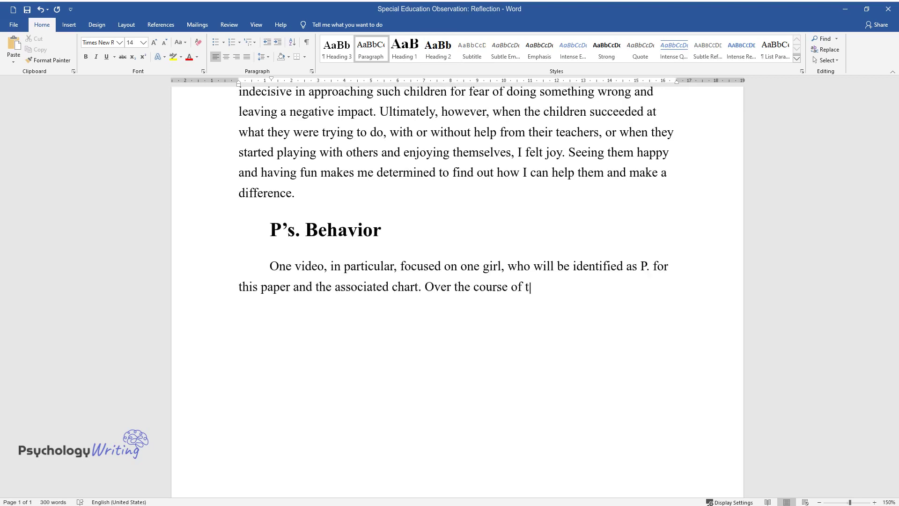
{"action": "type", "text": "he video, she exhibited challenging behavio"}
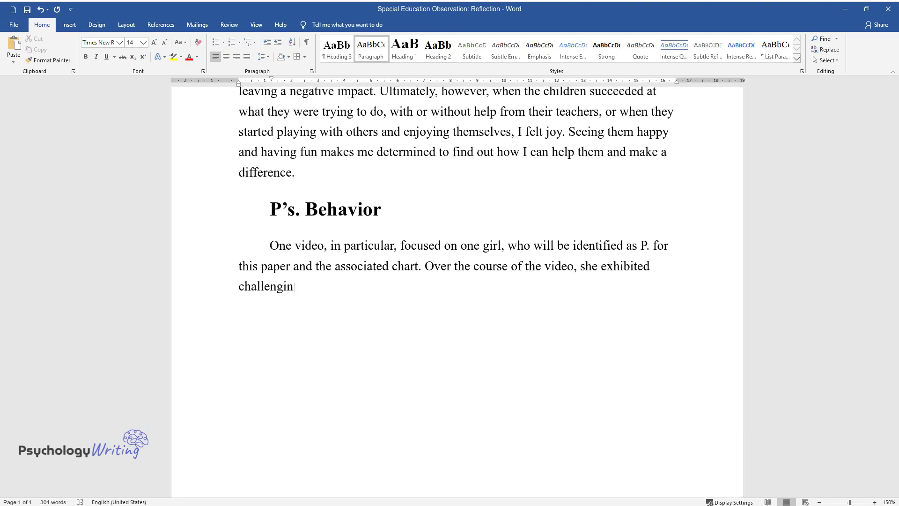
{"action": "type", "text": "r three times. In the fir"}
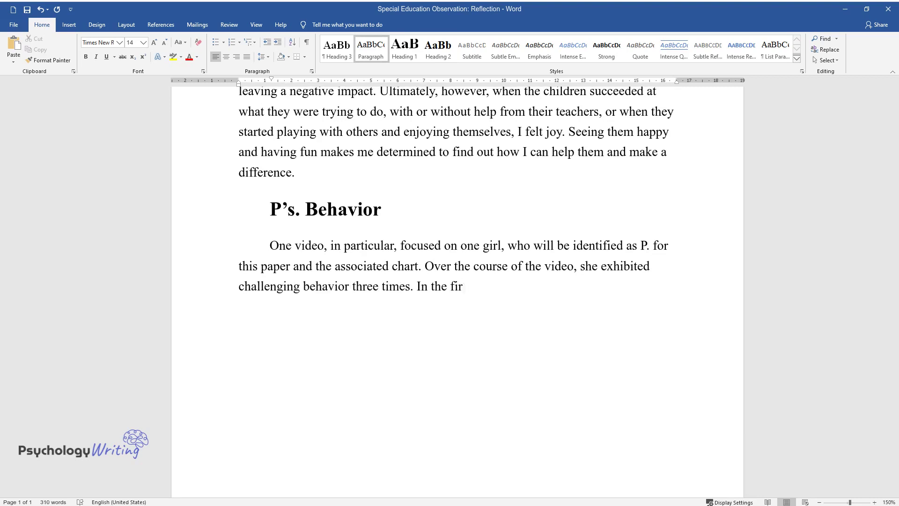
{"action": "type", "text": "st incident, after playing by herse"}
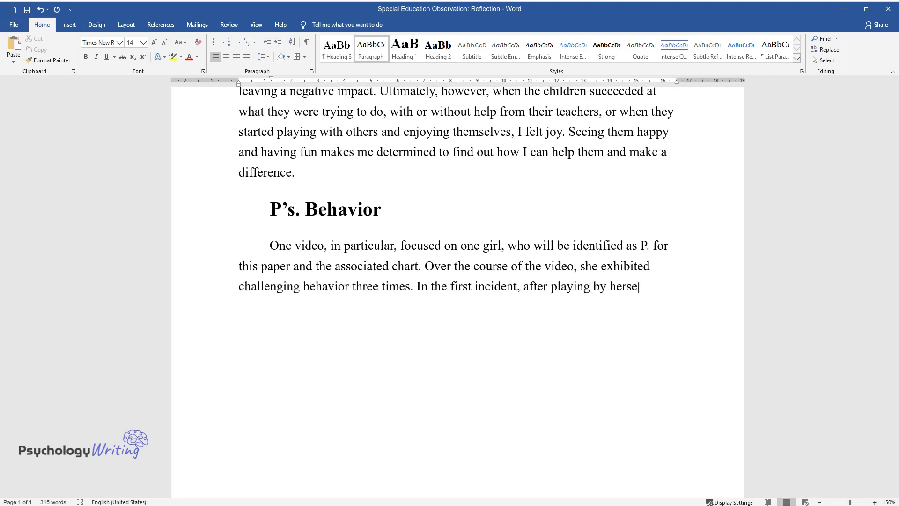
{"action": "type", "text": "lf for some time, she approached ot"}
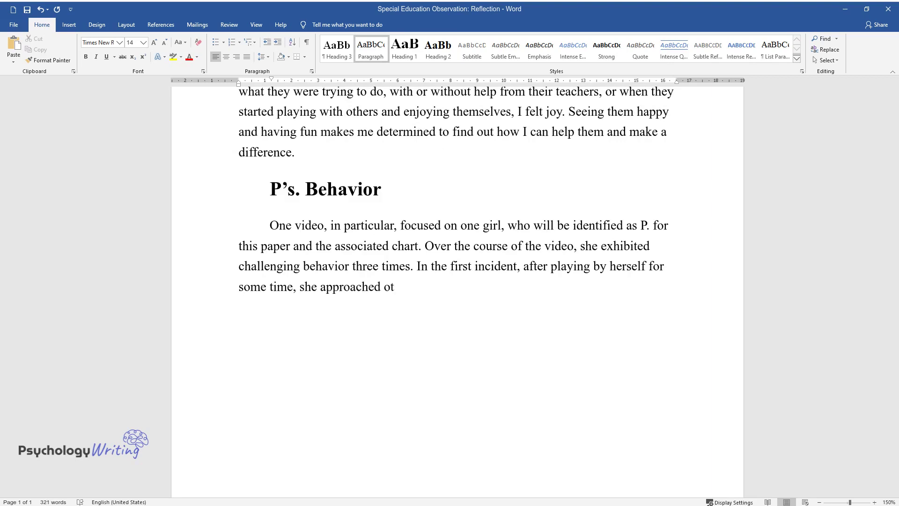
{"action": "type", "text": "her children who were playing with"}
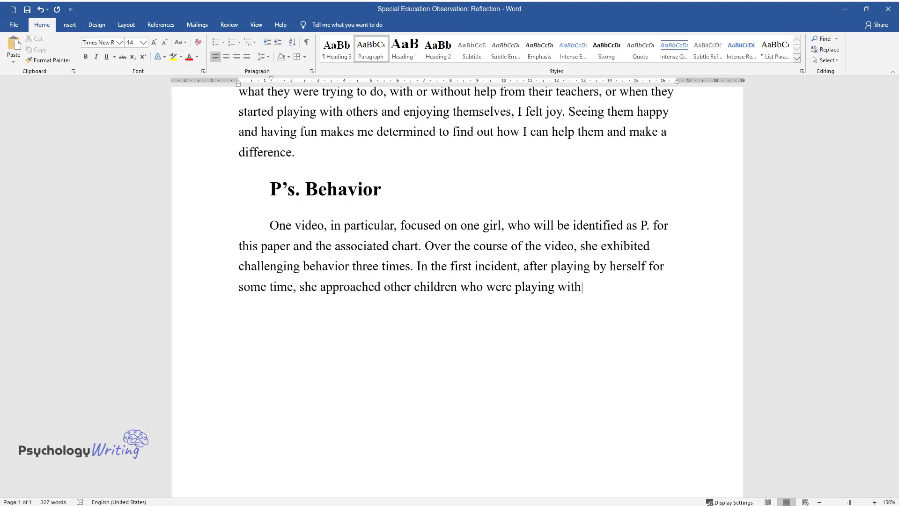
{"action": "type", "text": " building blocks. However, she coul"}
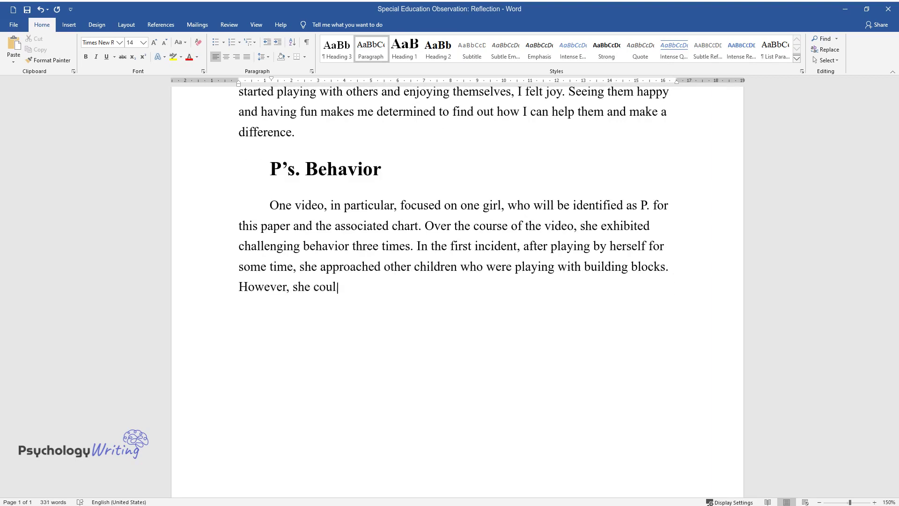
{"action": "type", "text": "d not find any blocks except for t"}
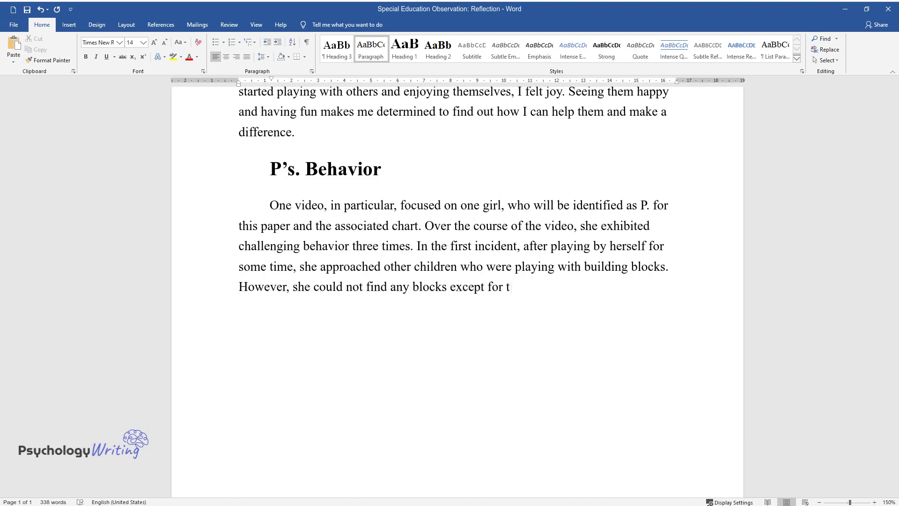
{"action": "type", "text": "he ones with which other children w"}
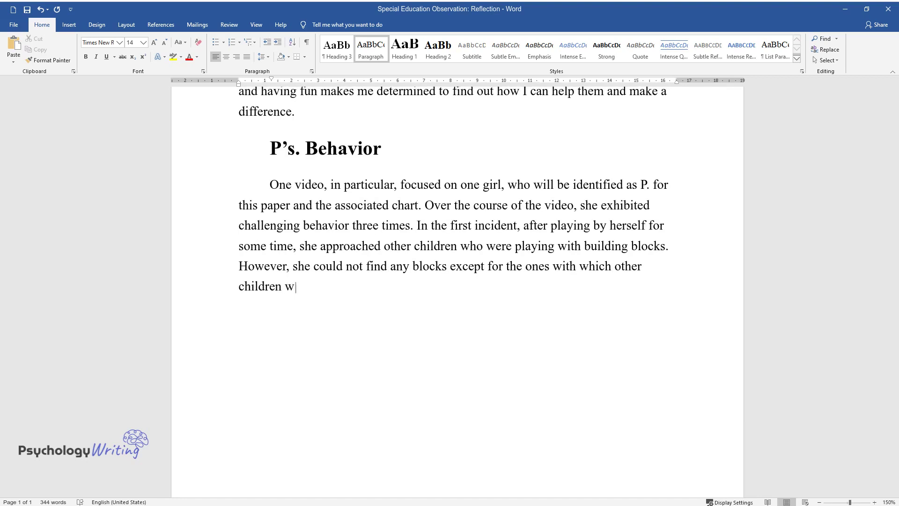
{"action": "type", "text": "ere already playing. She tried to "}
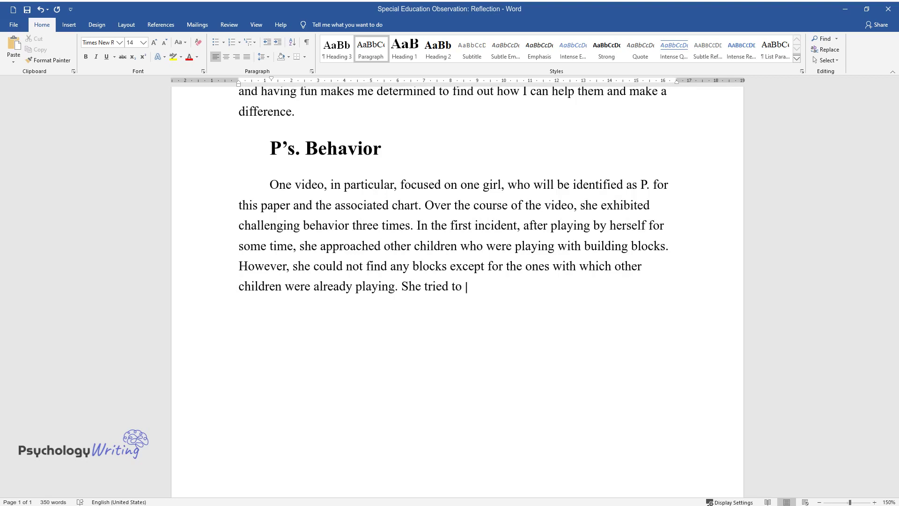
{"action": "type", "text": "grab the blocks from other children"}
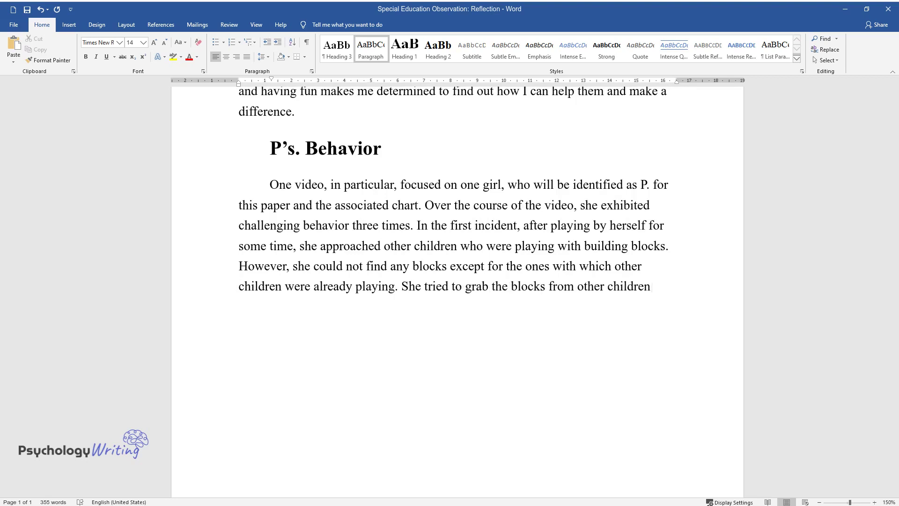
{"action": "type", "text": "'s hands, and she also attempted t"}
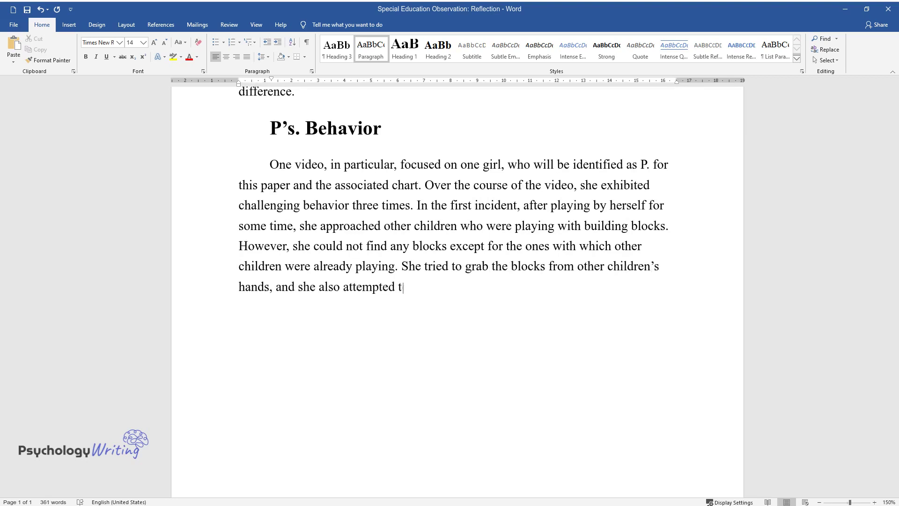
{"action": "type", "text": "o add blocks from the counter to th"}
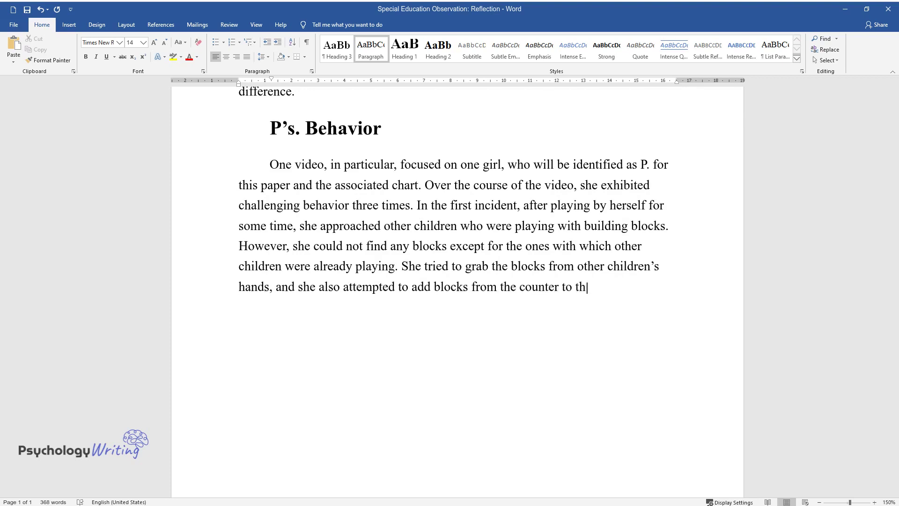
{"action": "type", "text": "eir constructions. At first, I tho"}
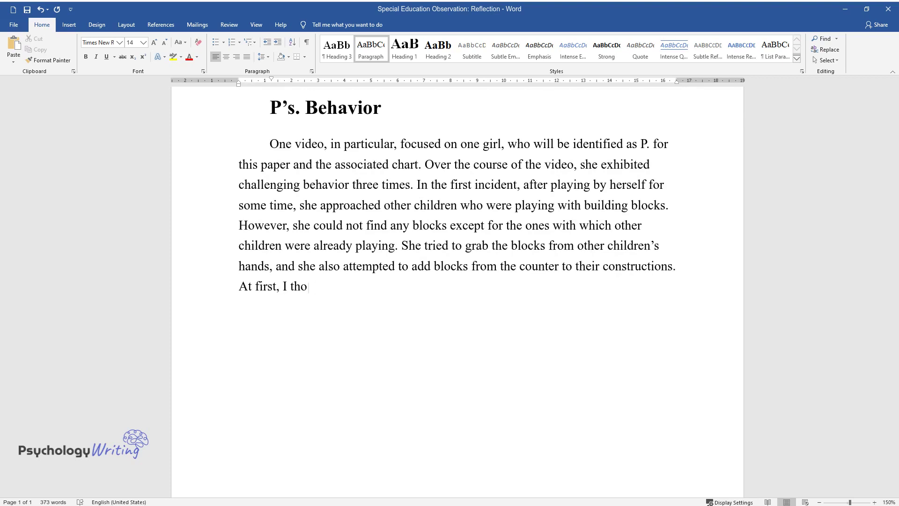
{"action": "type", "text": "ught she was being rude and disrupt"}
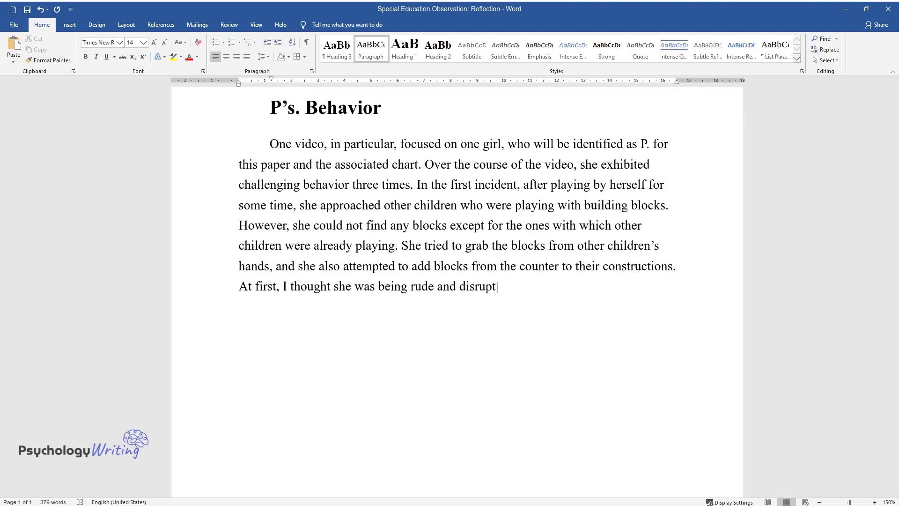
{"action": "type", "text": "ive, but then I realized she was t"}
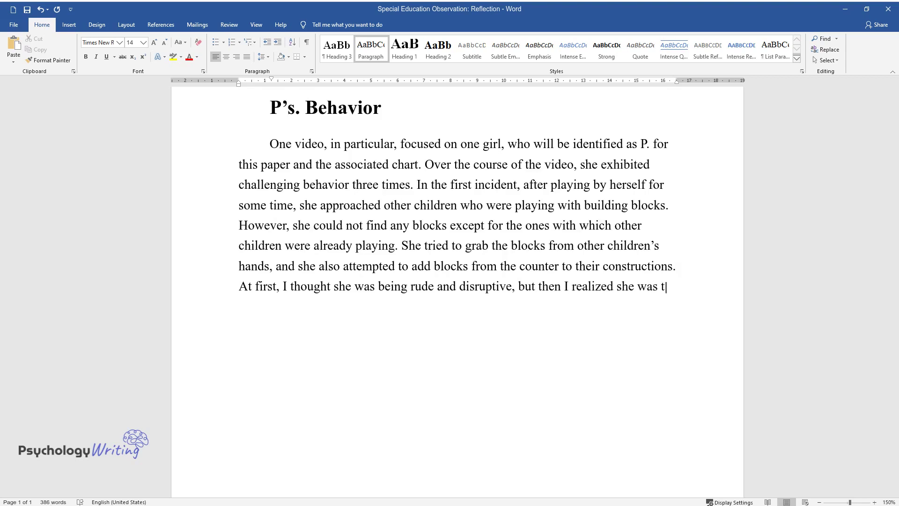
{"action": "type", "text": "rying to help and play with others."}
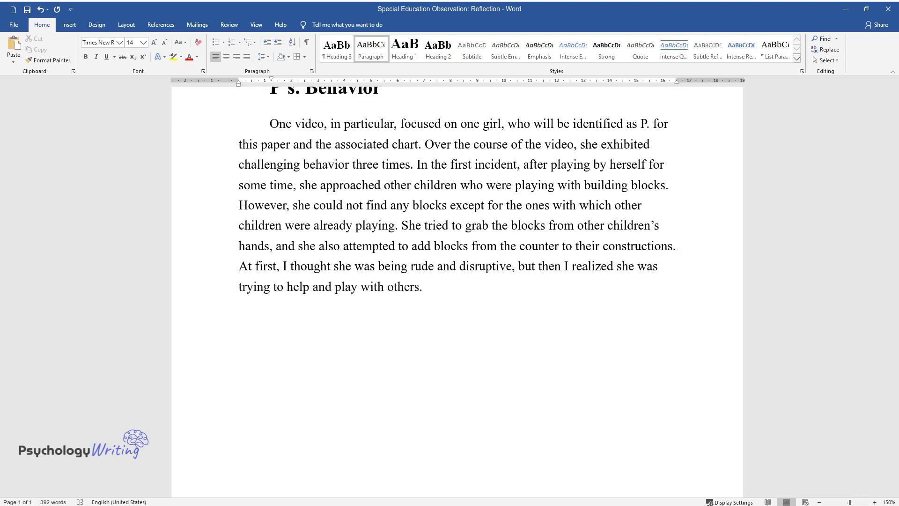
{"action": "key", "text": "Return"}
Write the paragraph 'In the second incident, P. was once again left alone to play...'
{"action": "type", "text": "In the second"}
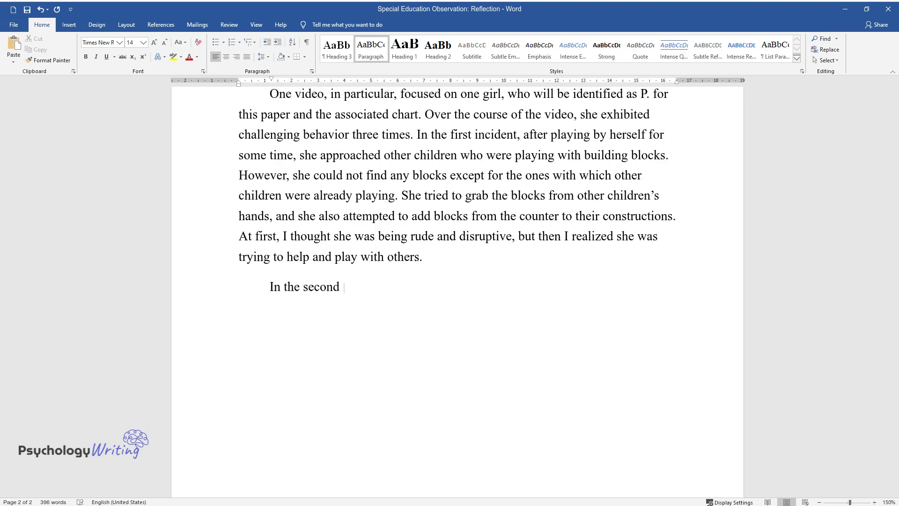
{"action": "type", "text": " incident, P. was once again left al"}
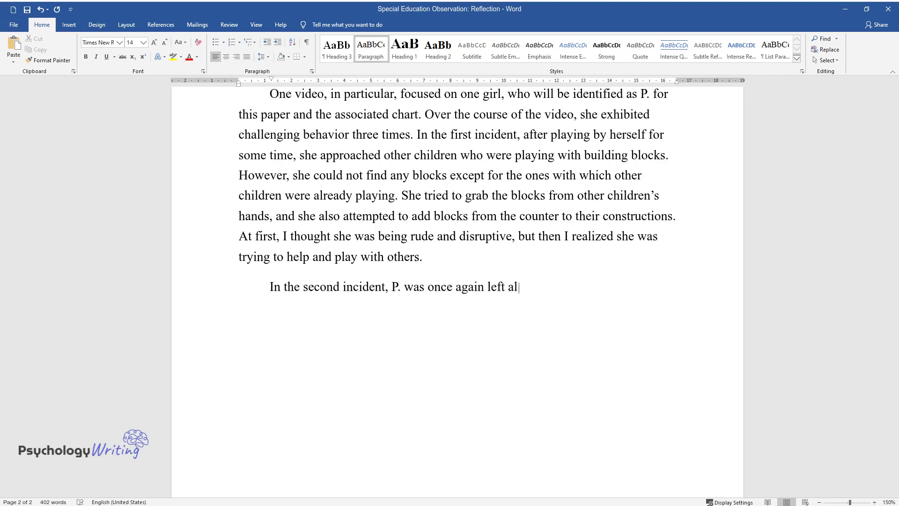
{"action": "type", "text": "one to play. Afterward, she approached another chil"}
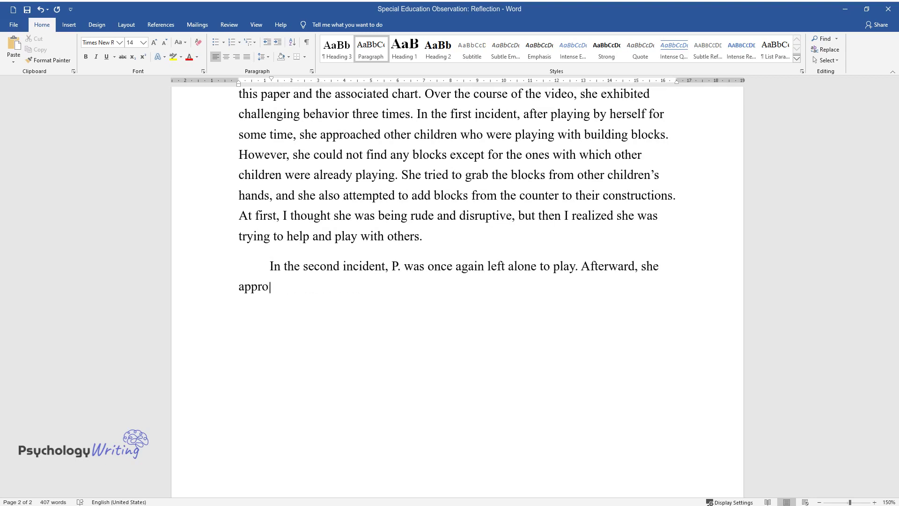
{"action": "type", "text": "d and, probably tr"}
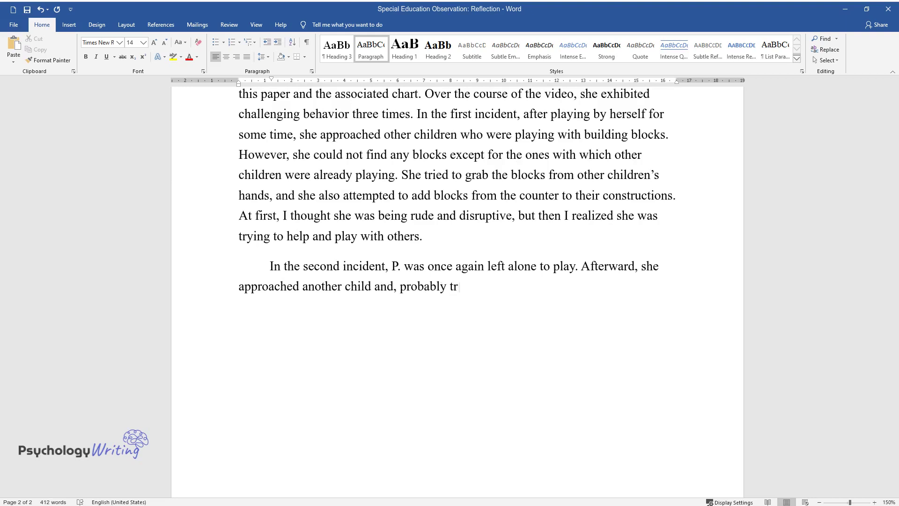
{"action": "type", "text": "ying to get his attention, crouche"}
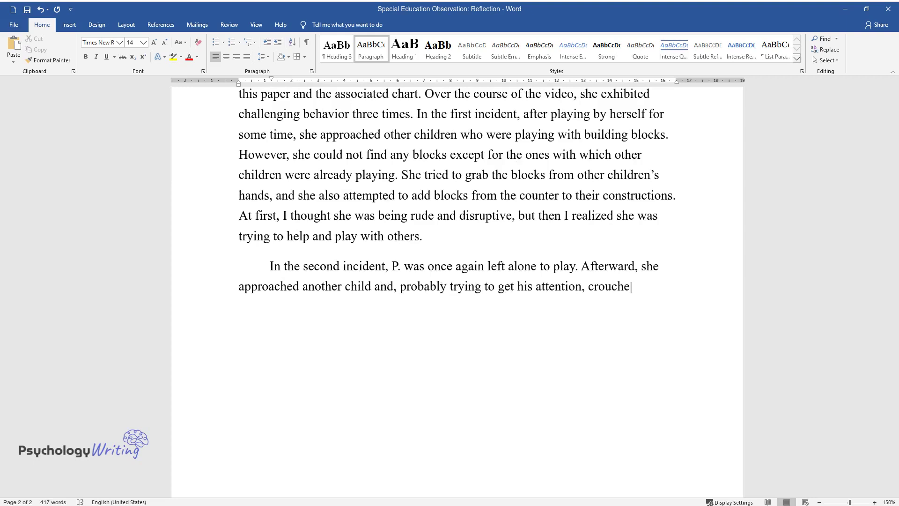
{"action": "type", "text": "d down in front of him and thrust h"}
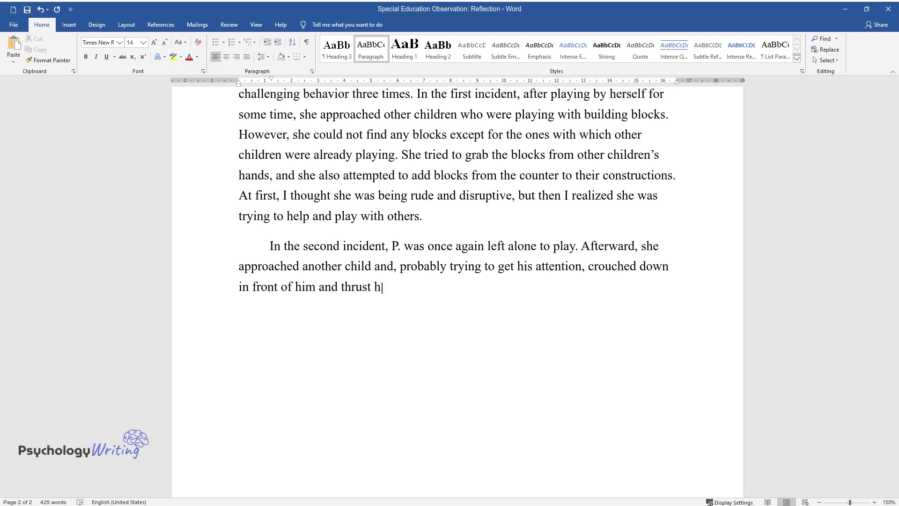
{"action": "type", "text": "er rear in his face. This incident"}
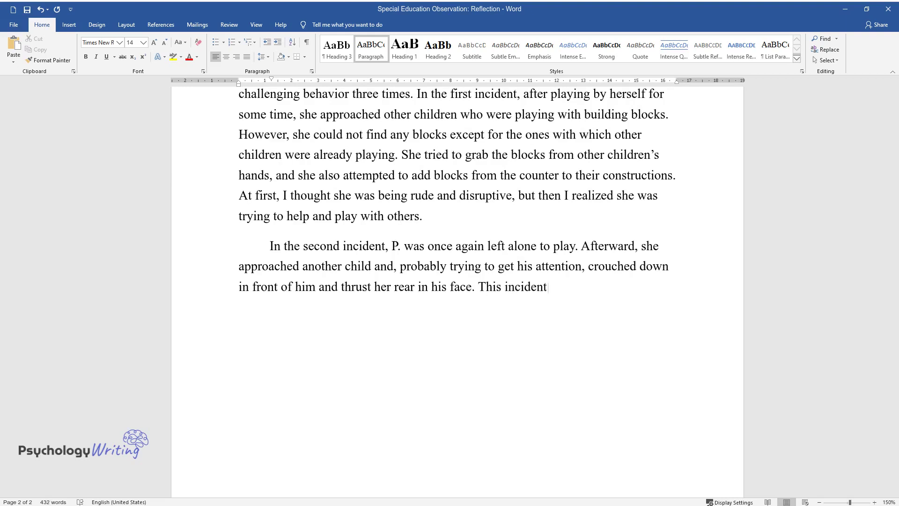
{"action": "type", "text": " was somewhat shocking to see beca"}
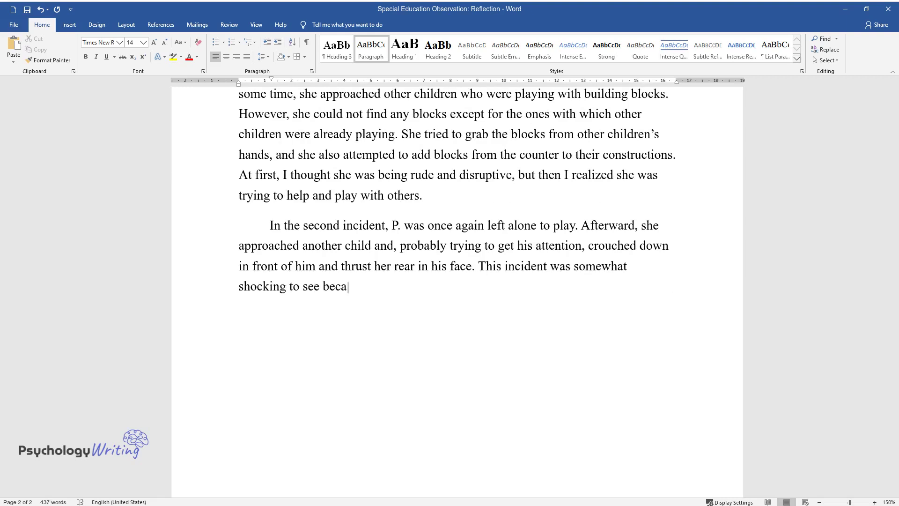
{"action": "type", "text": "use of how sudden and aggressive P."}
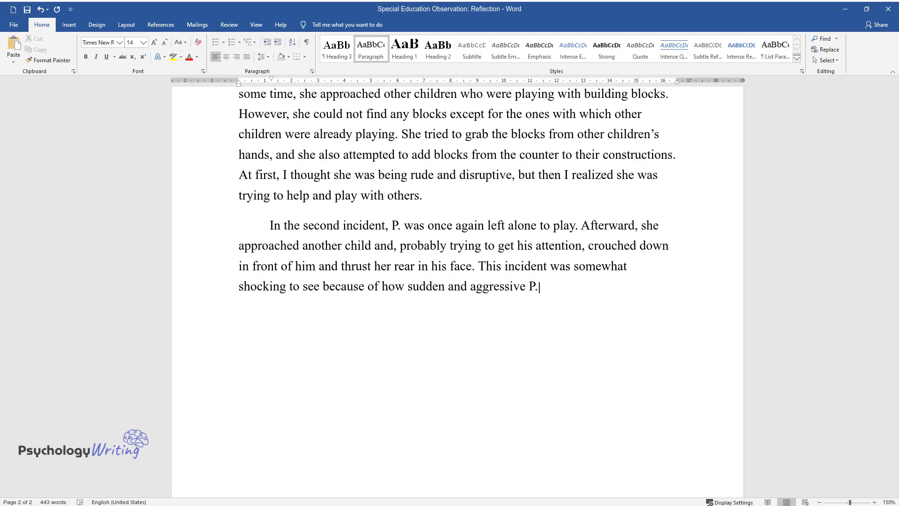
{"action": "type", "text": "'s gesture was. She was likely try"}
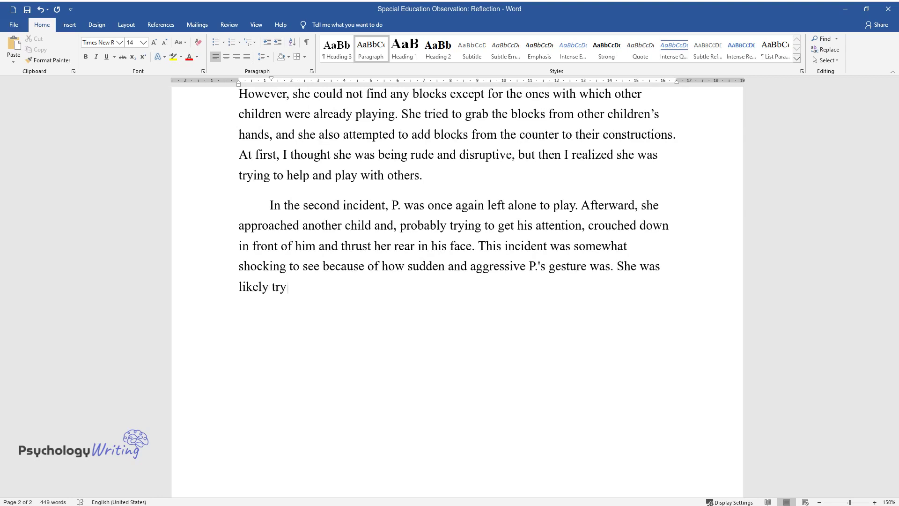
{"action": "type", "text": "ing to get the other child’s attent"}
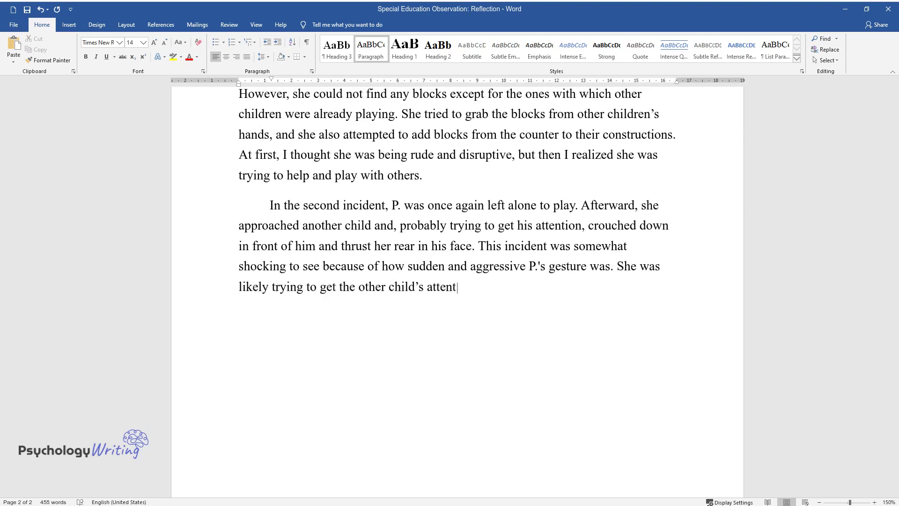
{"action": "type", "text": "ion and play with him."}
{"action": "key", "text": "Return"}
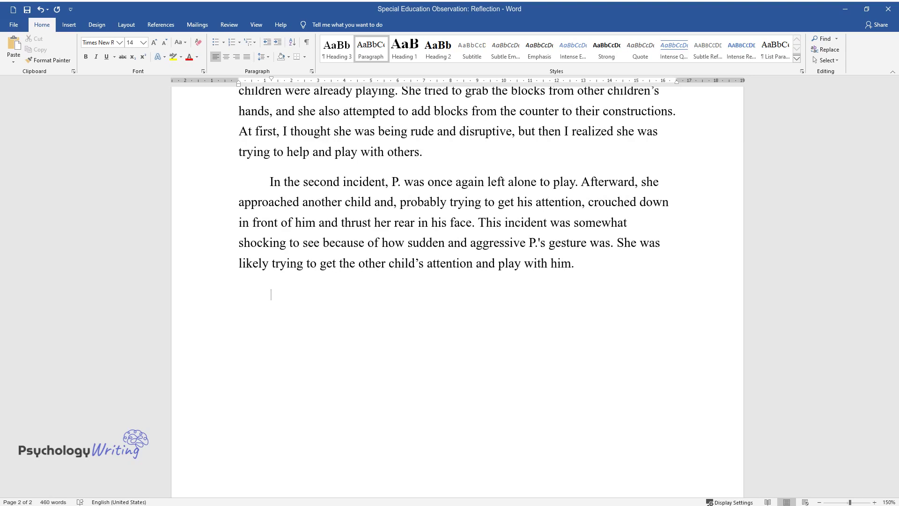
Finish the jigsaw-puzzle incident paragraph and add the heading 'A Positive Behavior Support Plan for P.'
{"action": "type", "text": "After the teacher called "}
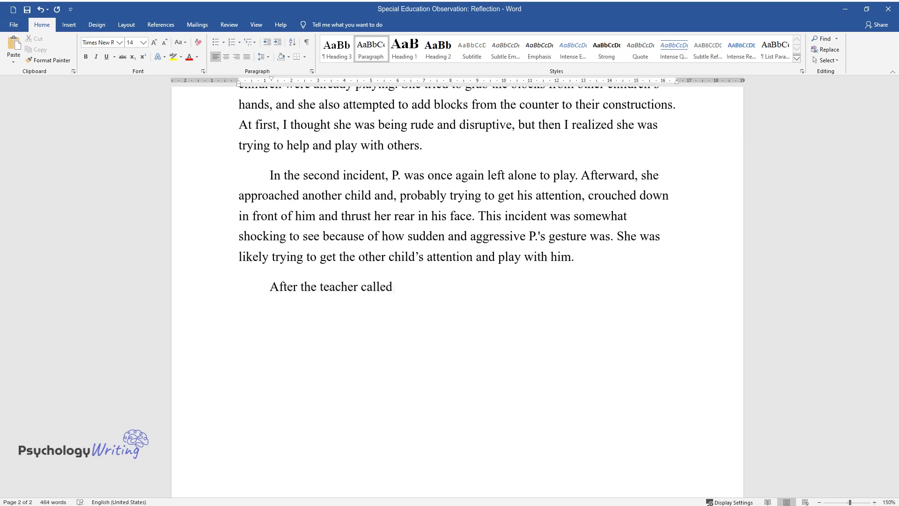
{"action": "type", "text": "P. to play with other children and"}
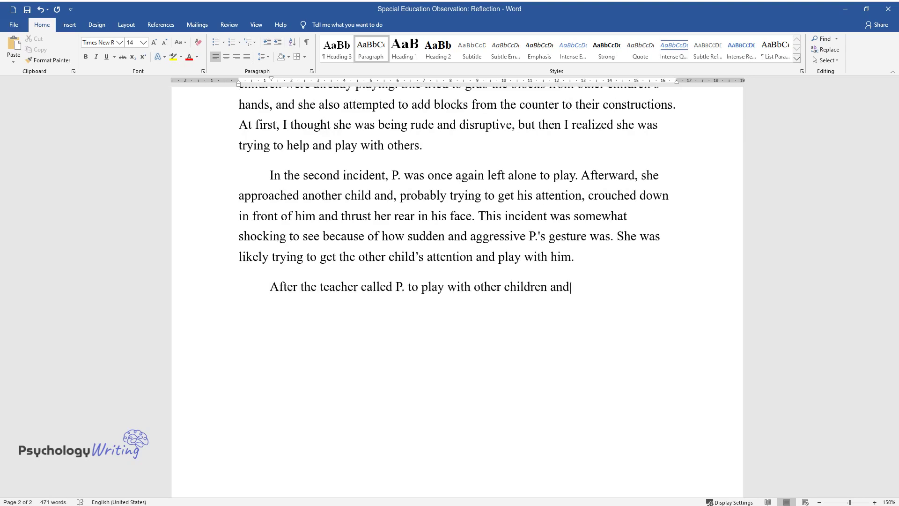
{"action": "type", "text": " jigsaw puzzles, she started engagin"}
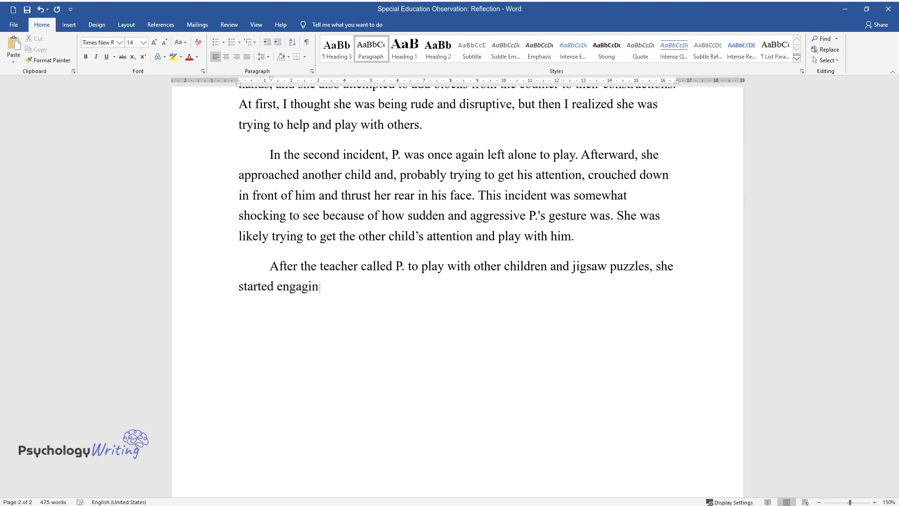
{"action": "type", "text": "g with other children. She seemed ha"}
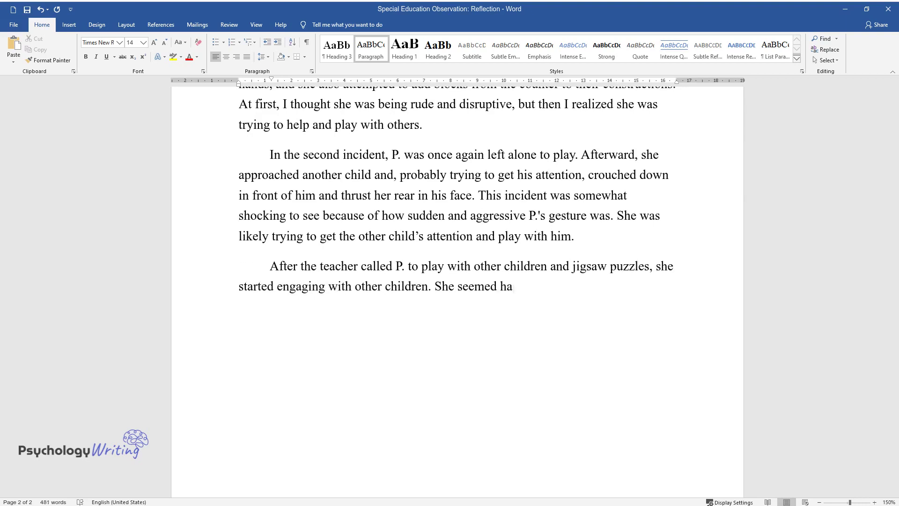
{"action": "type", "text": "ppier than before and shared her puzzle piece"}
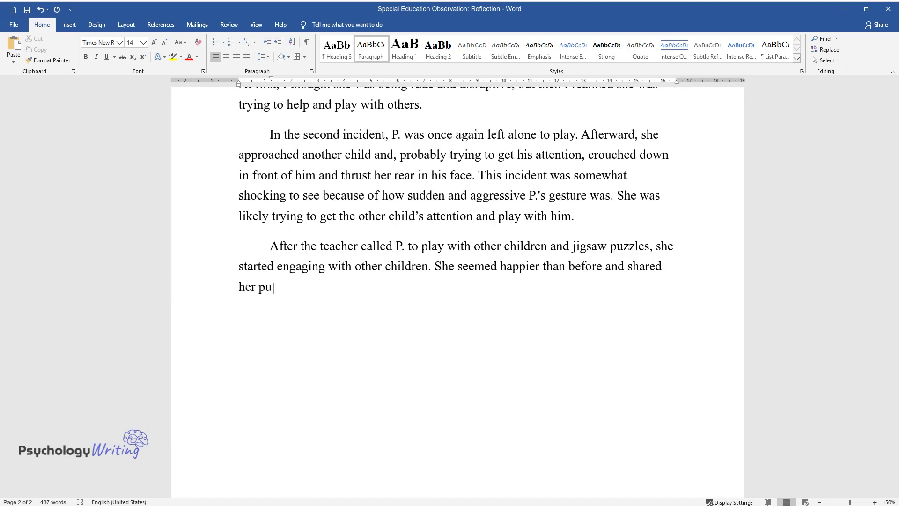
{"action": "type", "text": "s with others unprompted."}
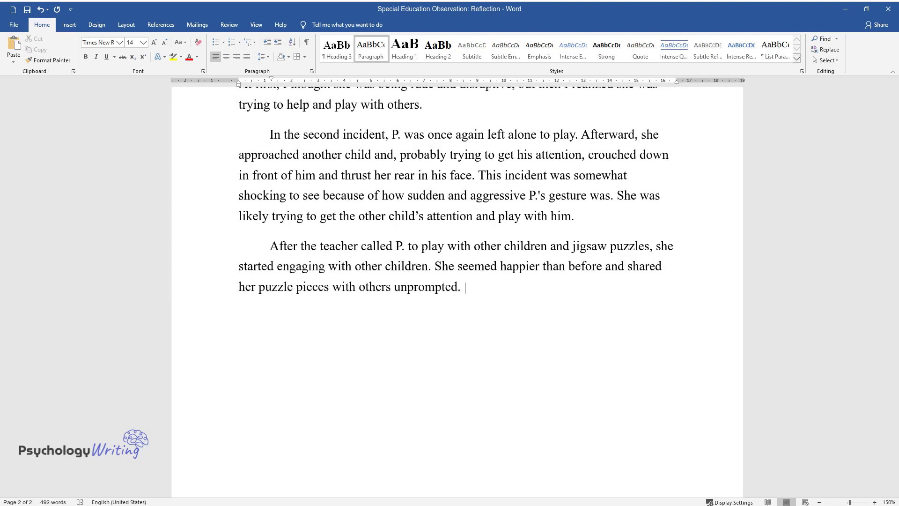
{"action": "type", "text": "The challenging behavior incident in"}
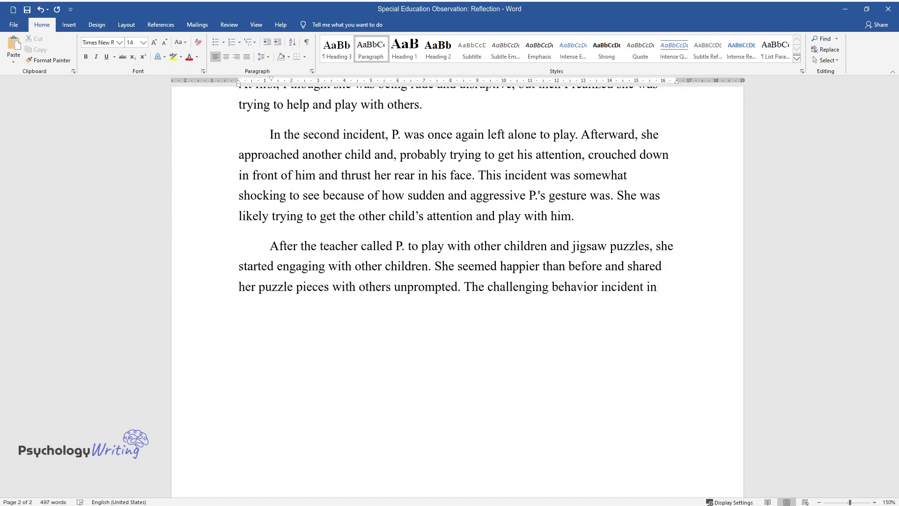
{"action": "type", "text": " this situation occurred when she wa"}
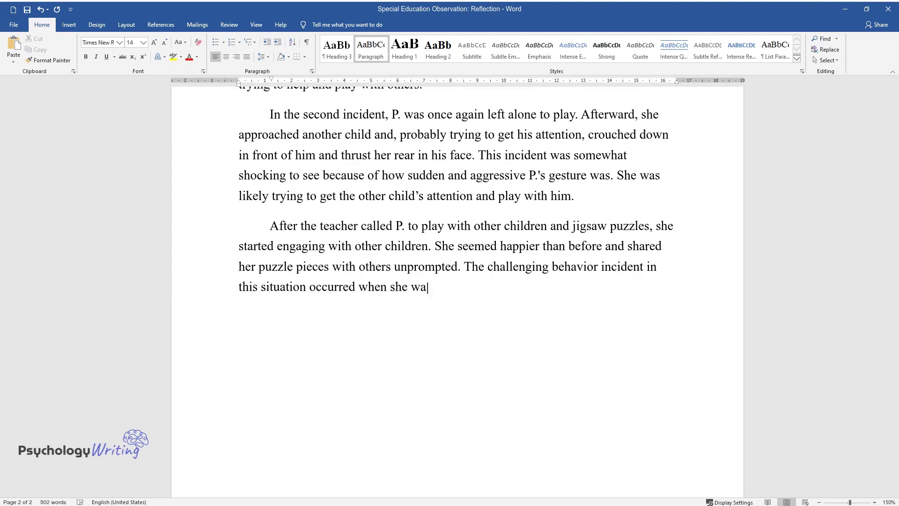
{"action": "type", "text": "s trying to share her toys with ano"}
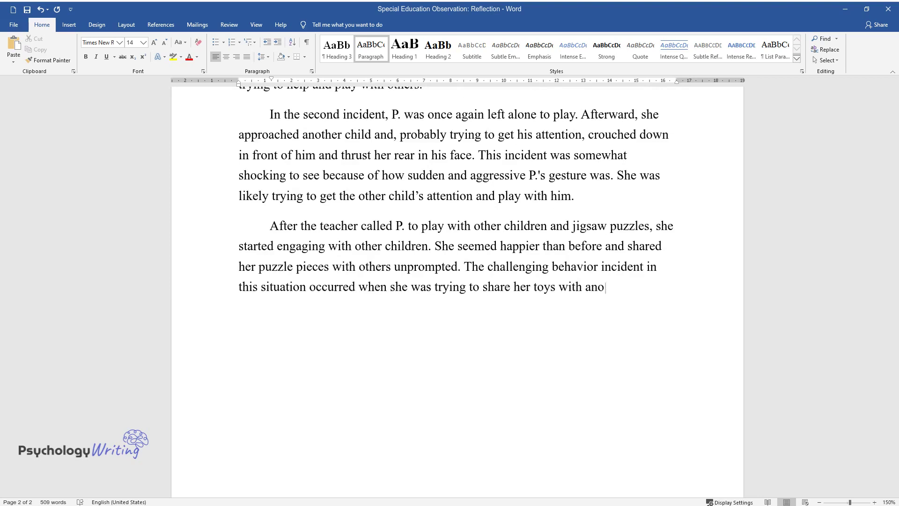
{"action": "type", "text": "ther child. Although her actions wer"}
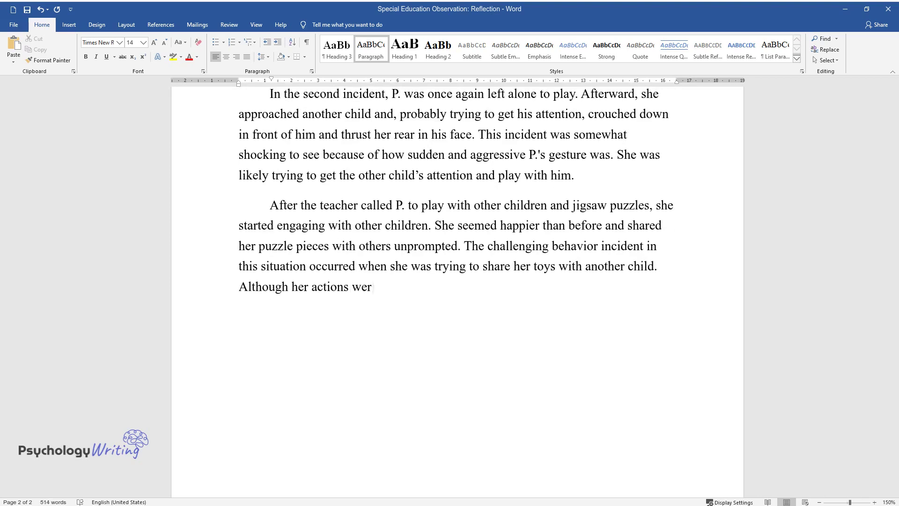
{"action": "type", "text": "e aggressive, shoving pieces and yel"}
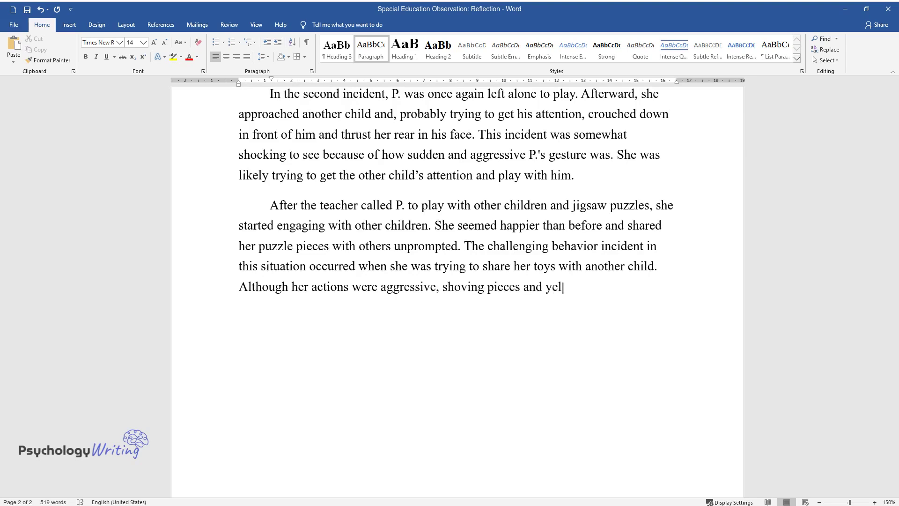
{"action": "type", "text": "ling, P. seemed to be trying to inc"}
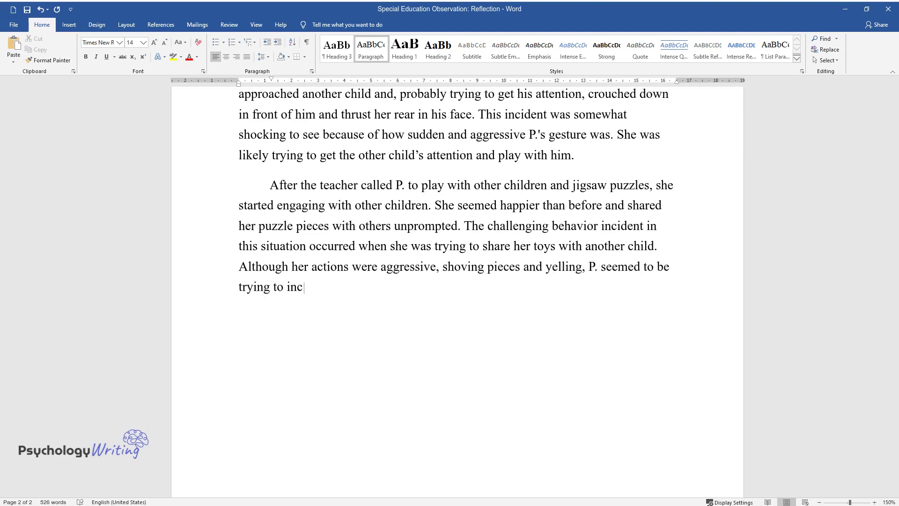
{"action": "type", "text": "lude other children at the table in"}
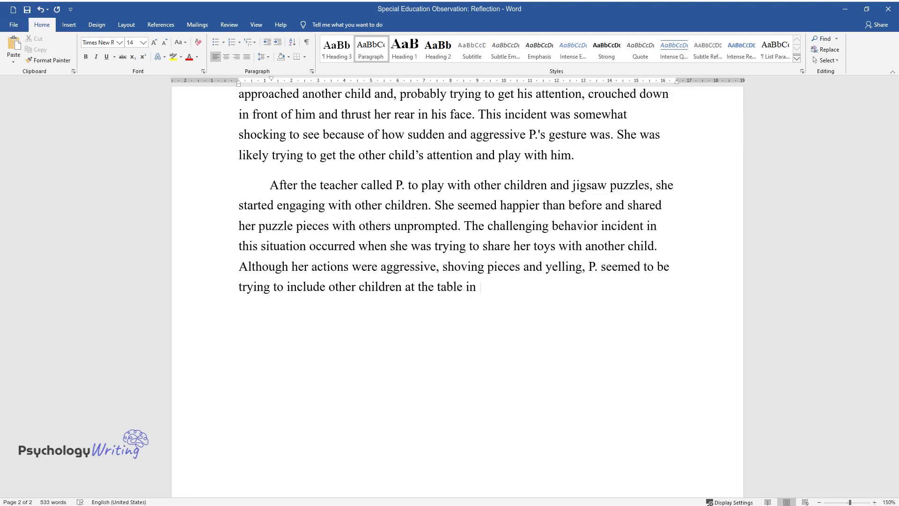
{"action": "type", "text": " her play."}
{"action": "key", "text": "Return"}
{"action": "type", "text": "A Posi"}
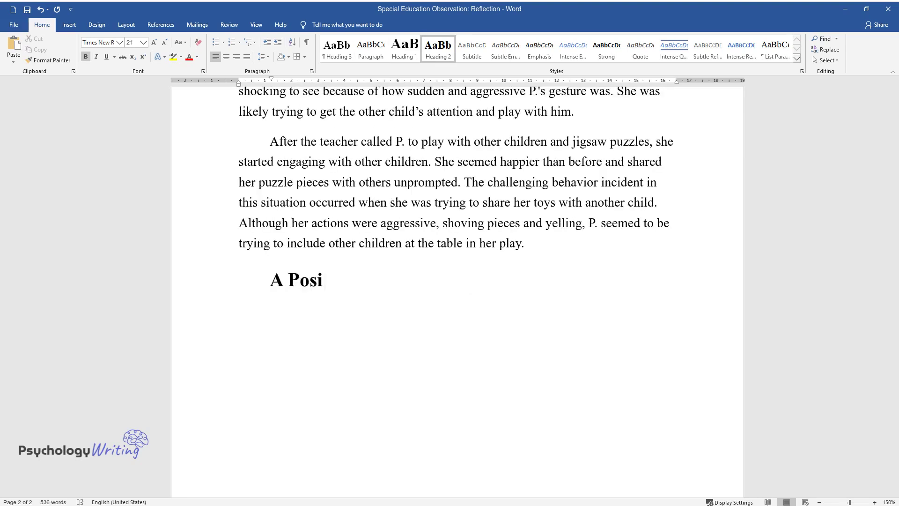
{"action": "type", "text": "tive Behavior Support Plan for P."}
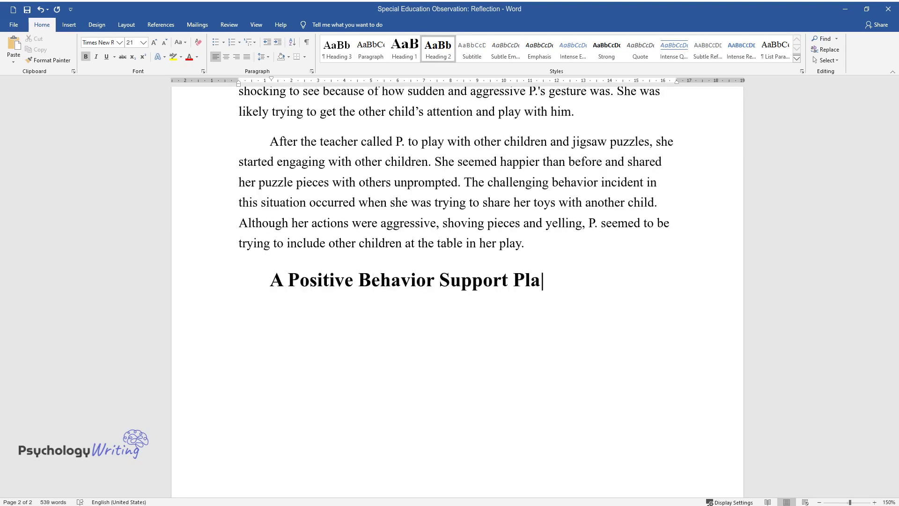
{"action": "key", "text": "Return"}
Write the paragraph 'P. seems to have issues related to communicating...', ending 'aggressive and destructive.'
{"action": "type", "text": "P."}
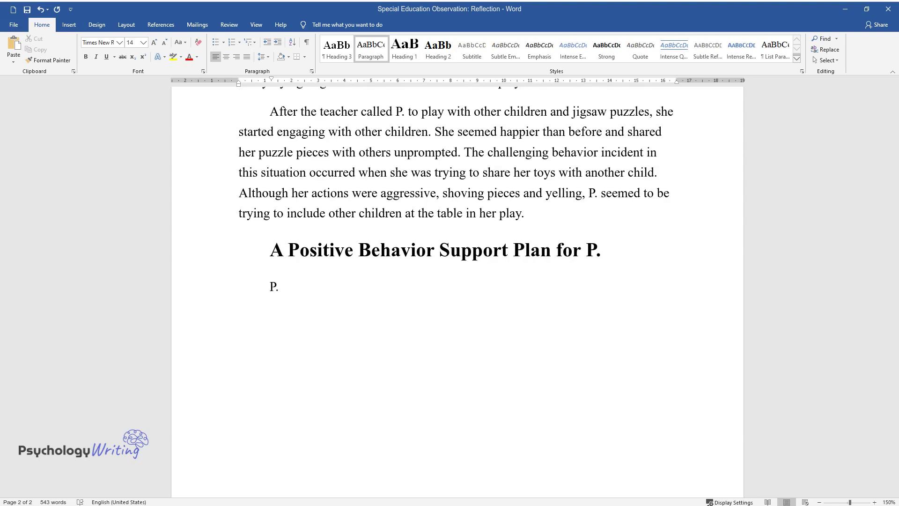
{"action": "type", "text": " seems to have issues related to co"}
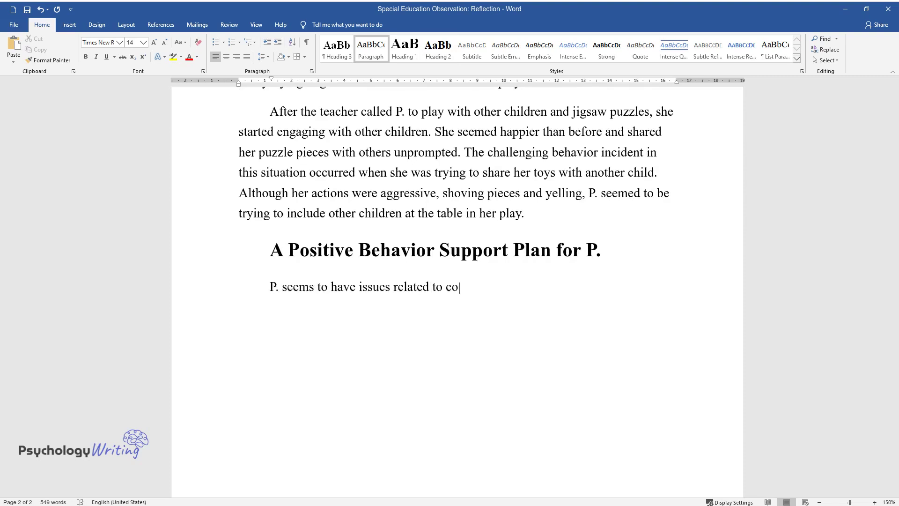
{"action": "type", "text": "mmunicating and the executive funct"}
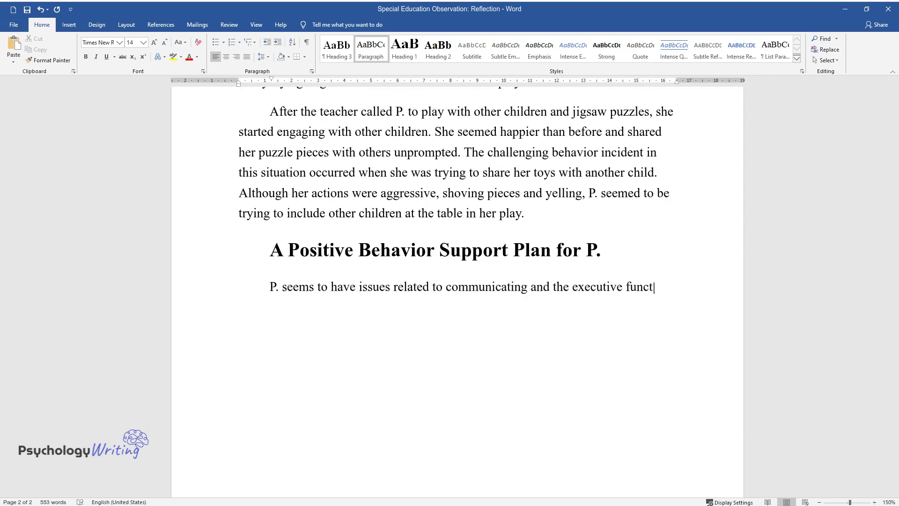
{"action": "type", "text": "ion of inhibitory control. Her inci"}
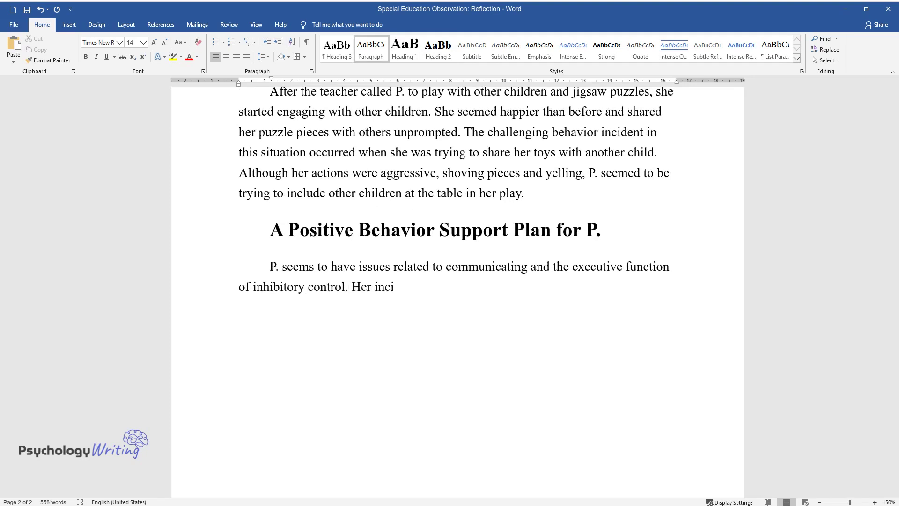
{"action": "type", "text": "dents of challenging behavior pursu"}
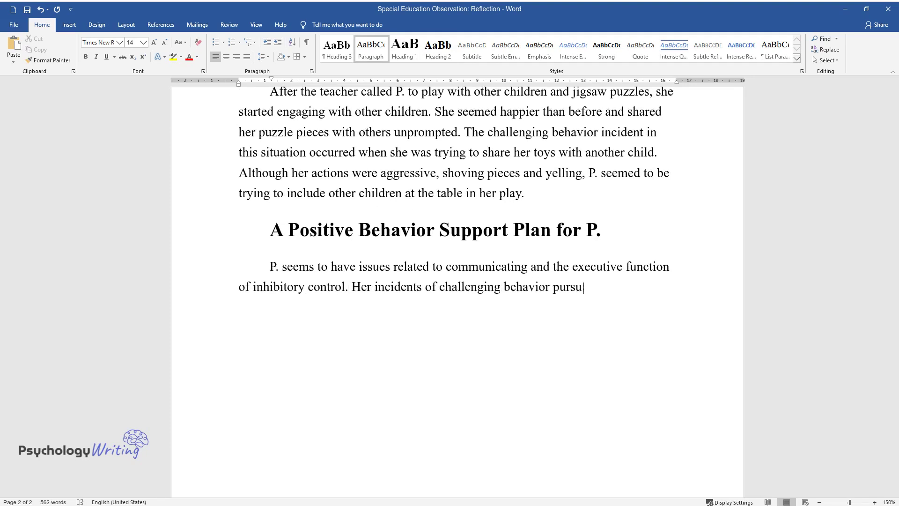
{"action": "type", "text": "e the functional goal of interactin"}
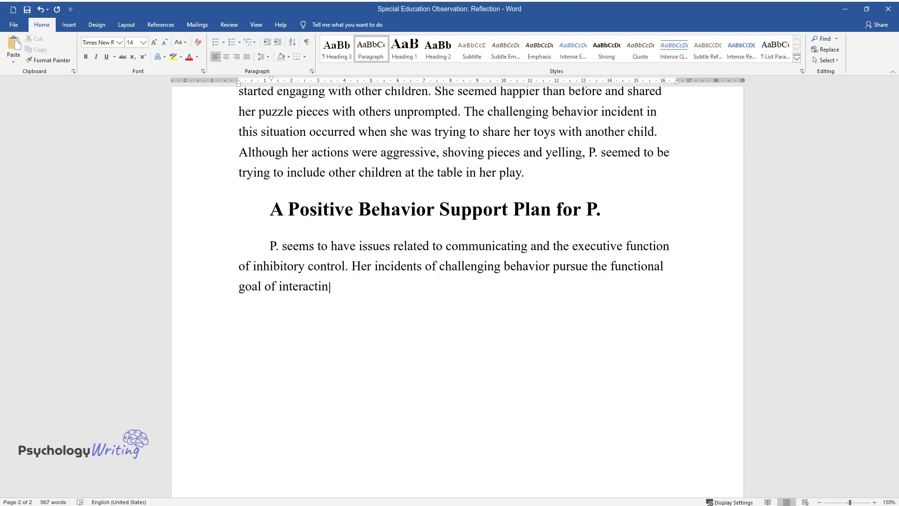
{"action": "type", "text": "g with others or seeking attention."}
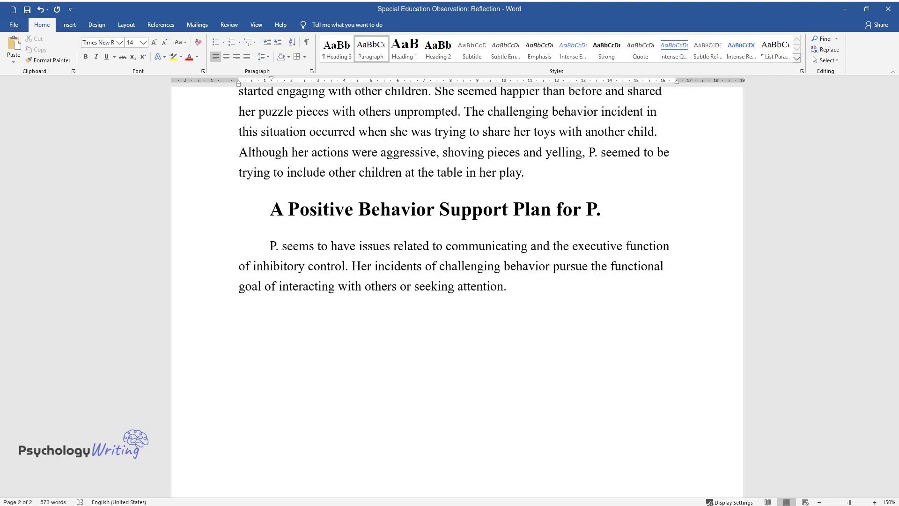
{"action": "type", "text": " In two of three cases, P. was left to play by herse"}
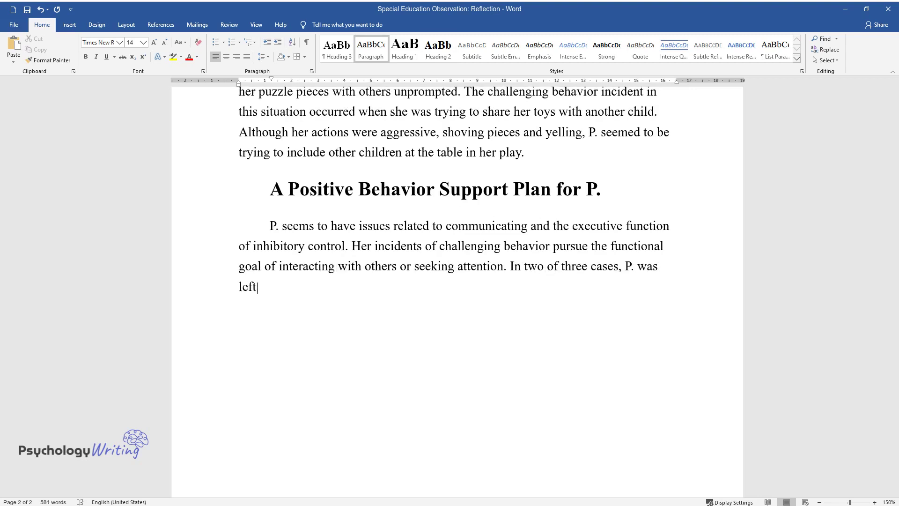
{"action": "type", "text": "lf for some time b"}
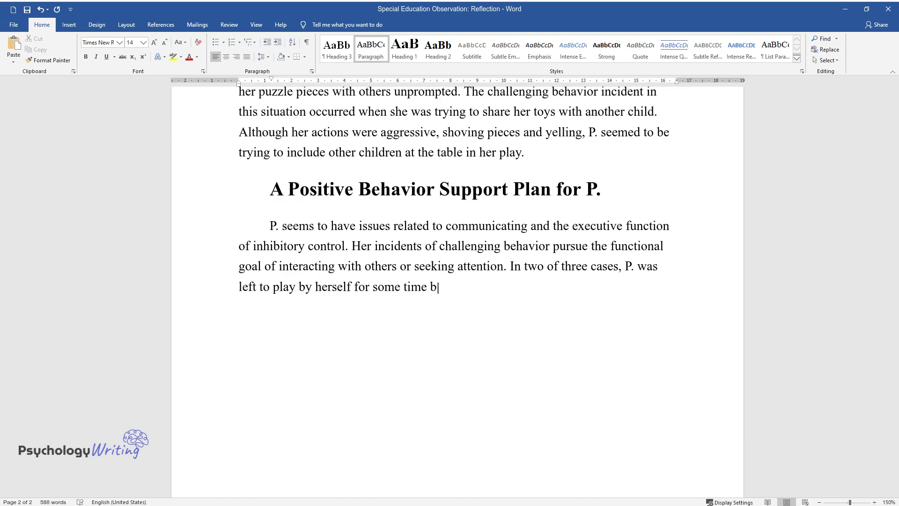
{"action": "type", "text": "efore trying to get other children's attention or pla"}
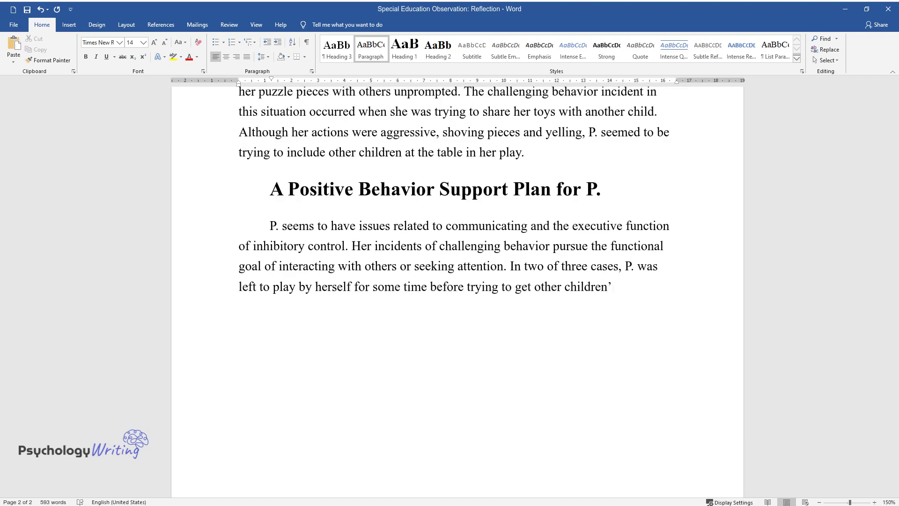
{"action": "type", "text": "y with them. Beca"}
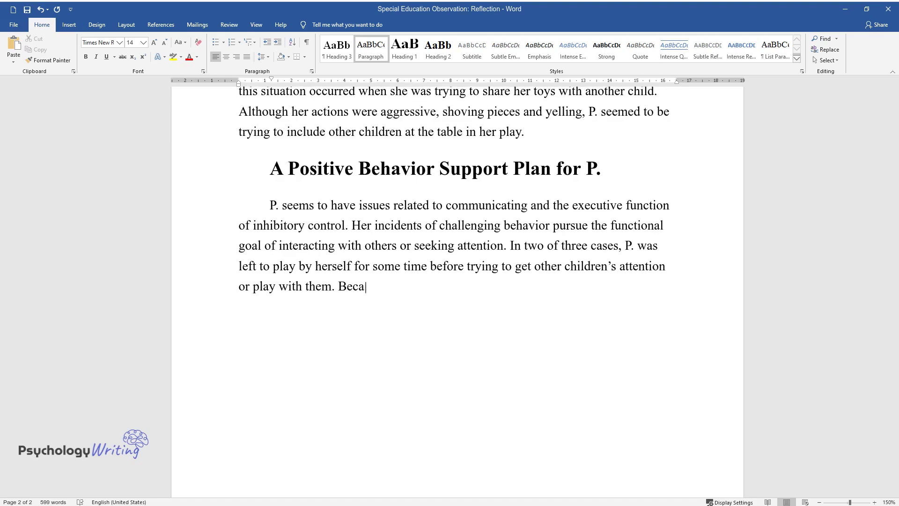
{"action": "type", "text": "use her attempts to force herself in"}
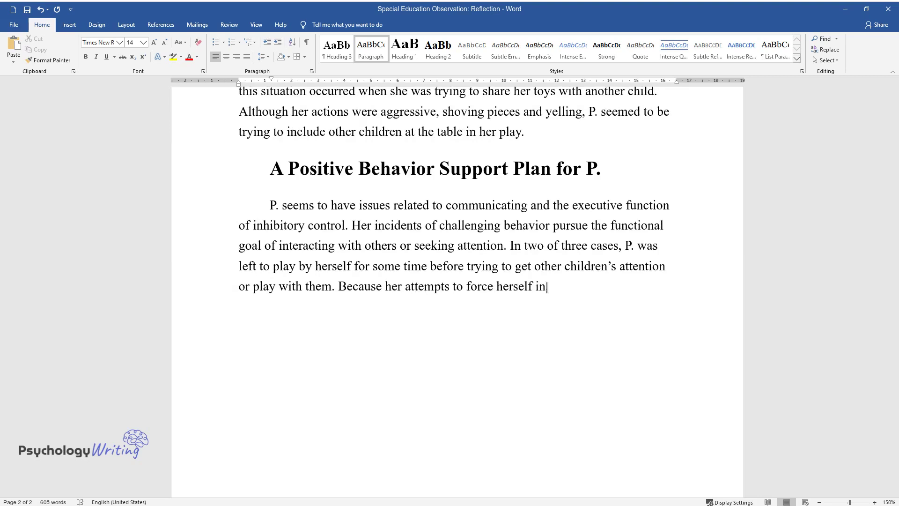
{"action": "type", "text": "to other children's play were aggressive and destructive."}
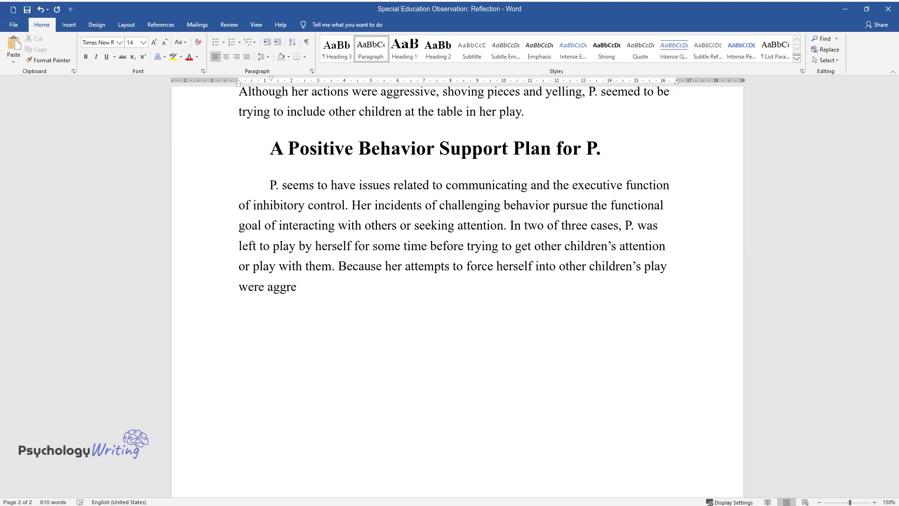
{"action": "key", "text": "Return"}
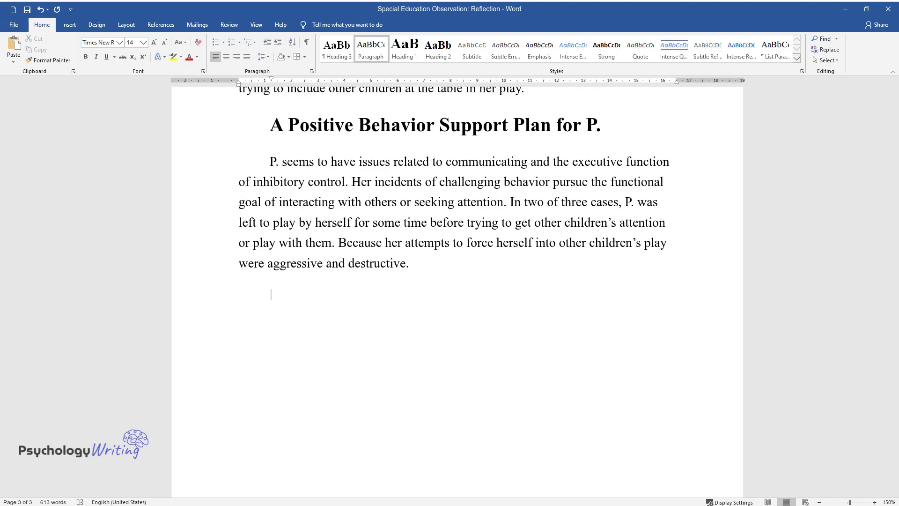
Begin the paragraph 'A positive behavior support plan for P. should focus on reinforcing her positive behaviors...'
{"action": "type", "text": "A positive behavior supp"}
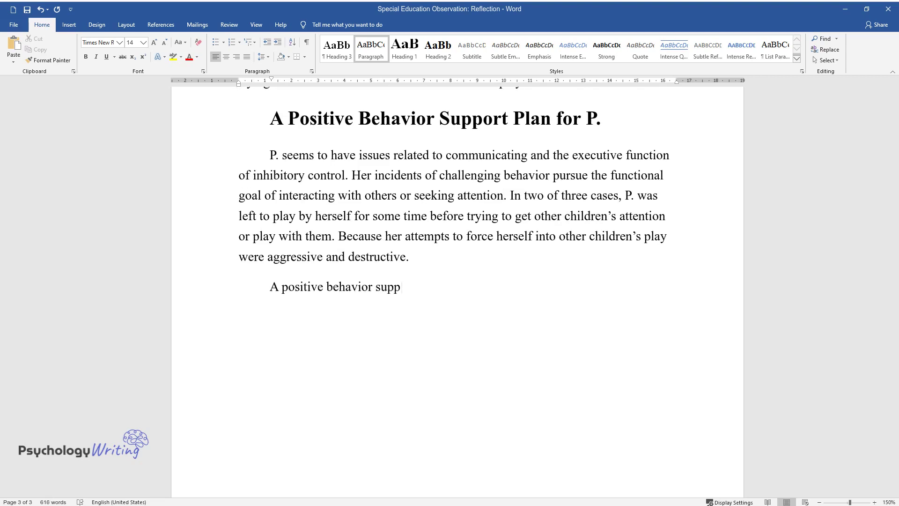
{"action": "type", "text": "ort plan for P. should focus on rei"}
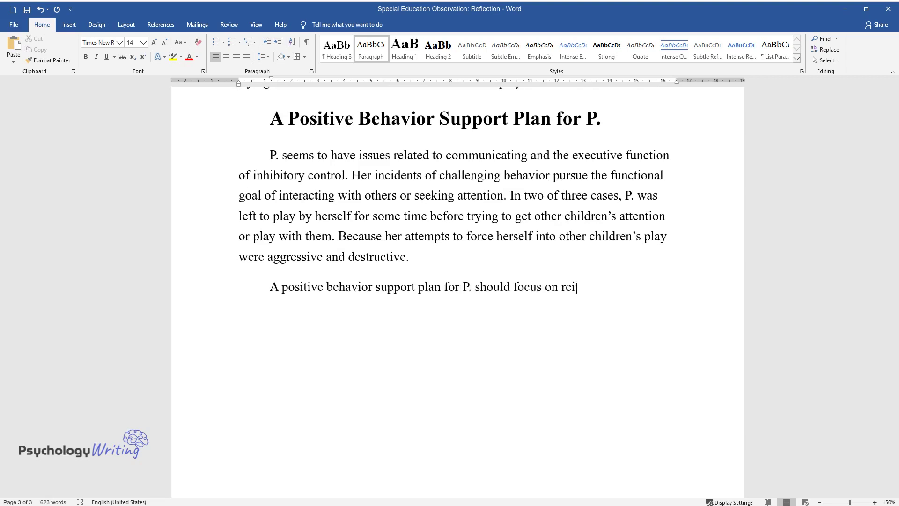
{"action": "type", "text": "nforcing her positive beh"}
{"action": "type", "text": "aviors an"}
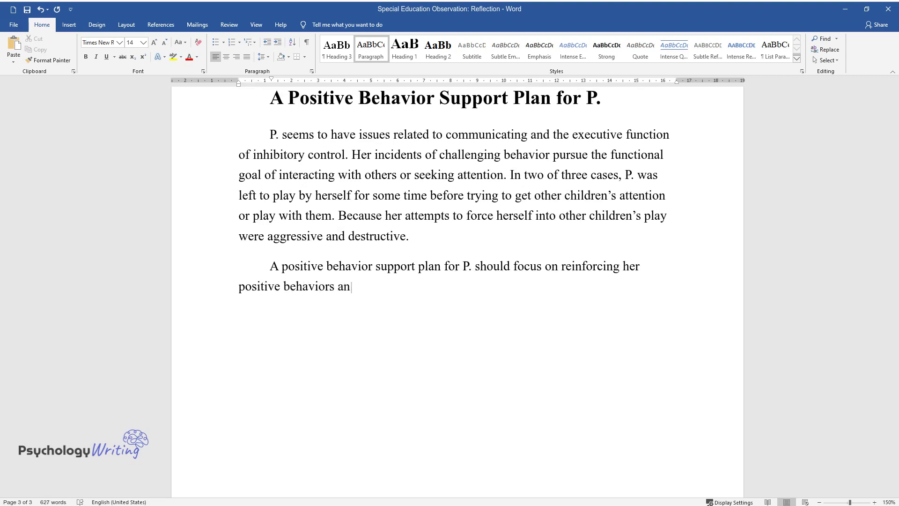
{"action": "type", "text": "d introducing her to acting sociall"}
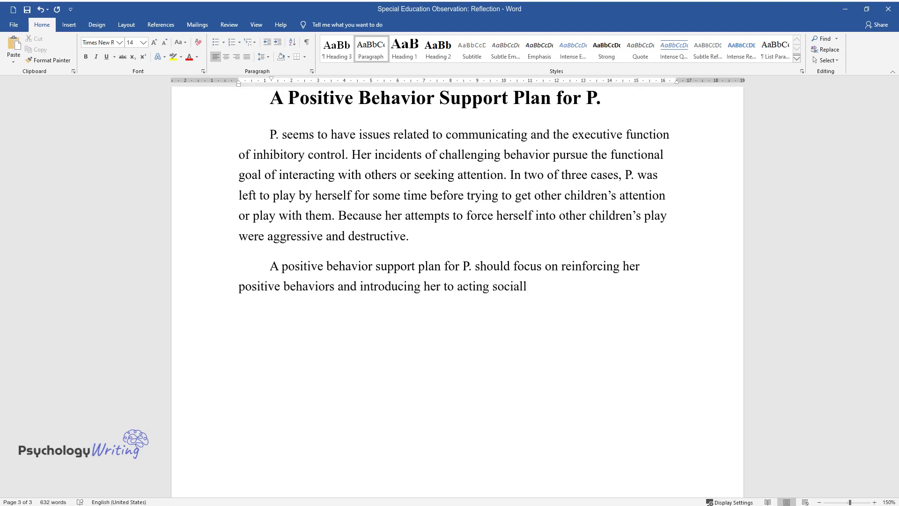
{"action": "type", "text": "y. As a significant part of this p"}
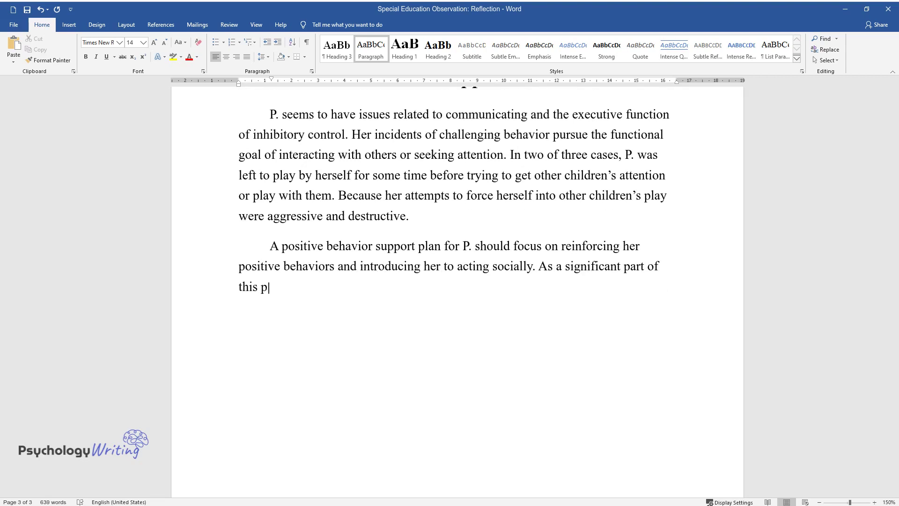
{"action": "type", "text": "lan, teachers should explain to P. "}
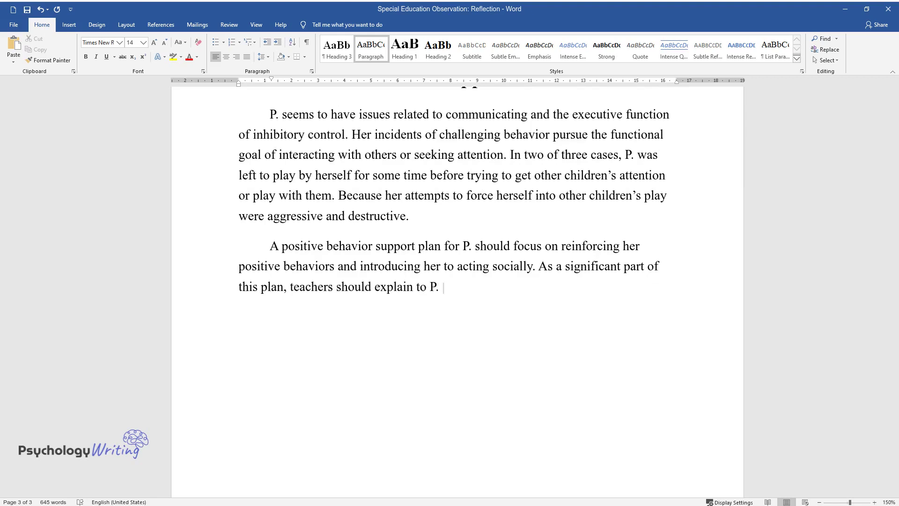
{"action": "type", "text": "that she should ask to play with o"}
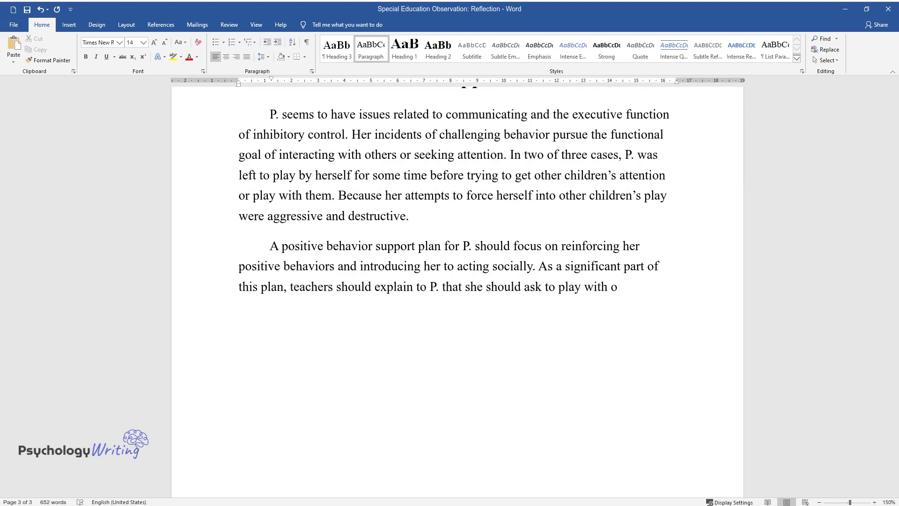
{"action": "type", "text": "thers and not grab at others’ toys."}
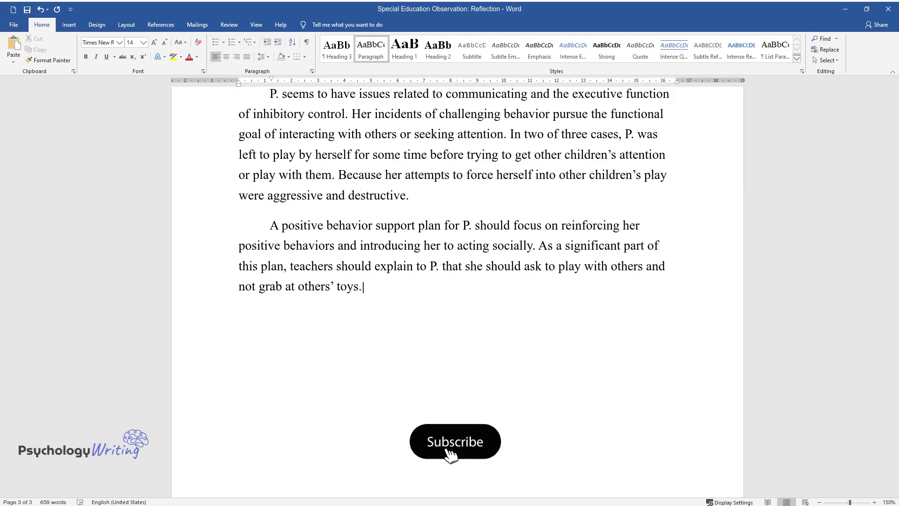
{"action": "type", "text": " Furthermore, P. should be taught "}
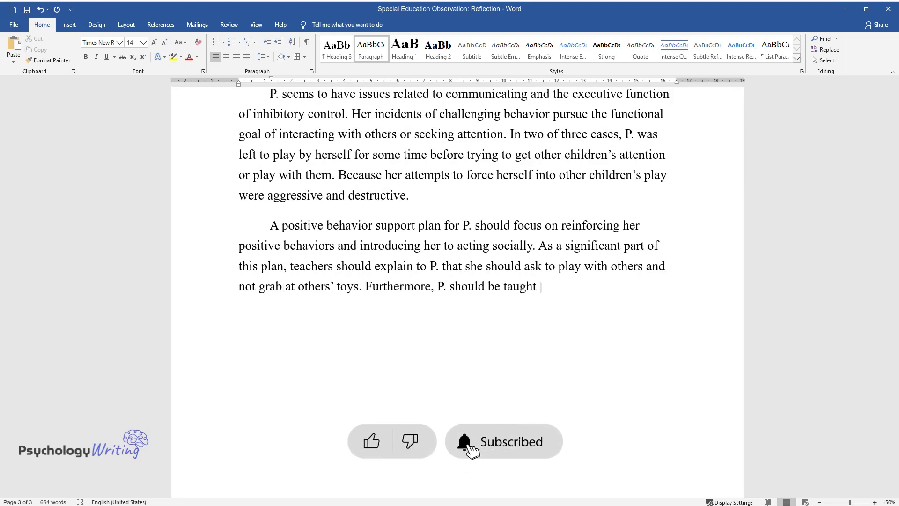
{"action": "type", "text": "that others may be unwilling to pla"}
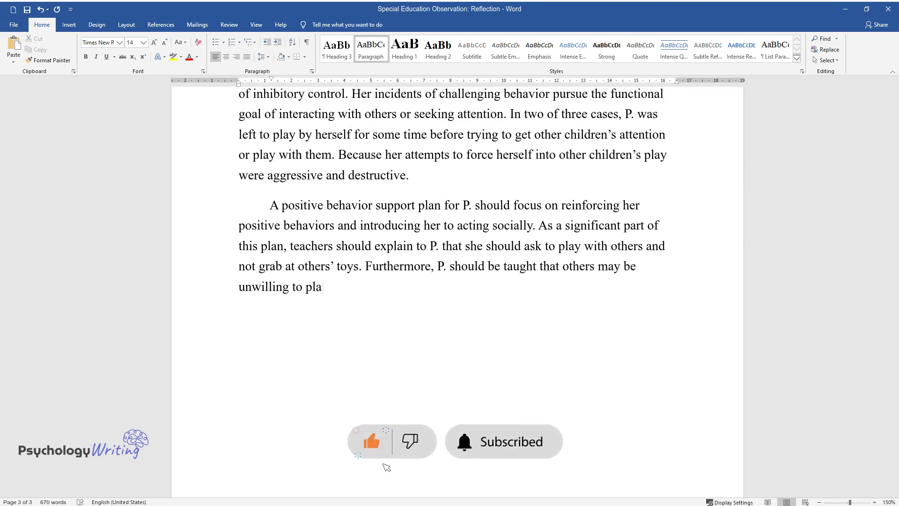
{"action": "type", "text": "y with her or share their toys at"}
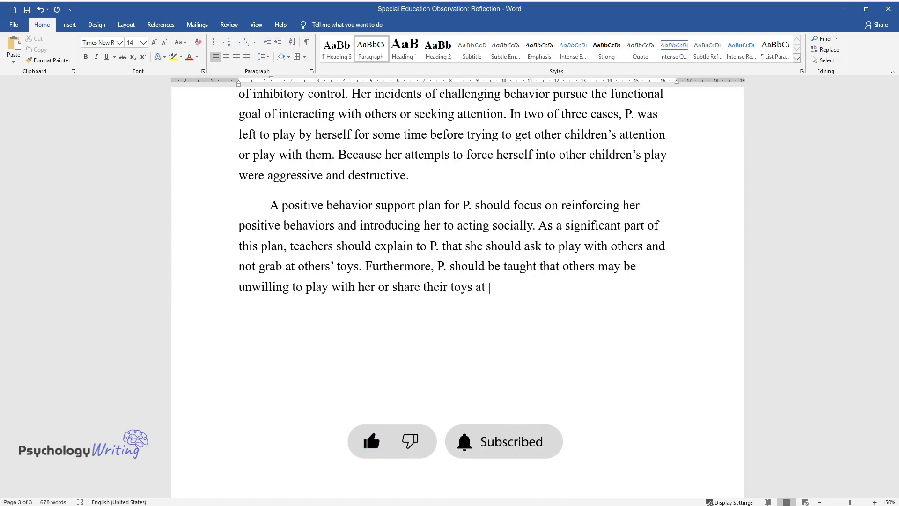